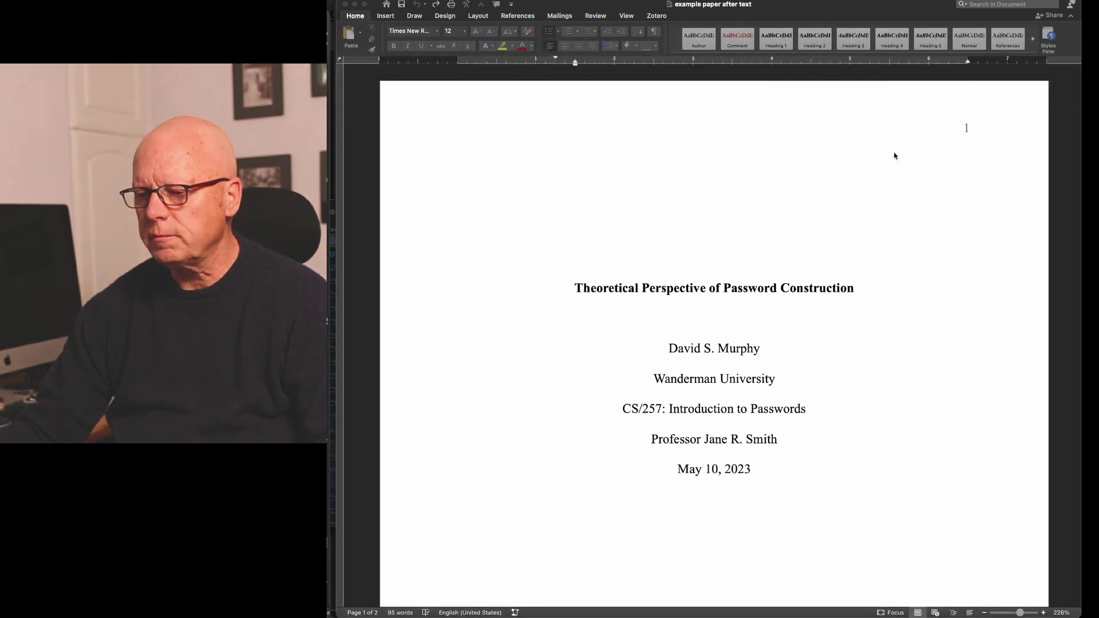
Scroll to page 2's bulleted outline and select the first two headings, Password Construction and Alternatives
click(585, 289)
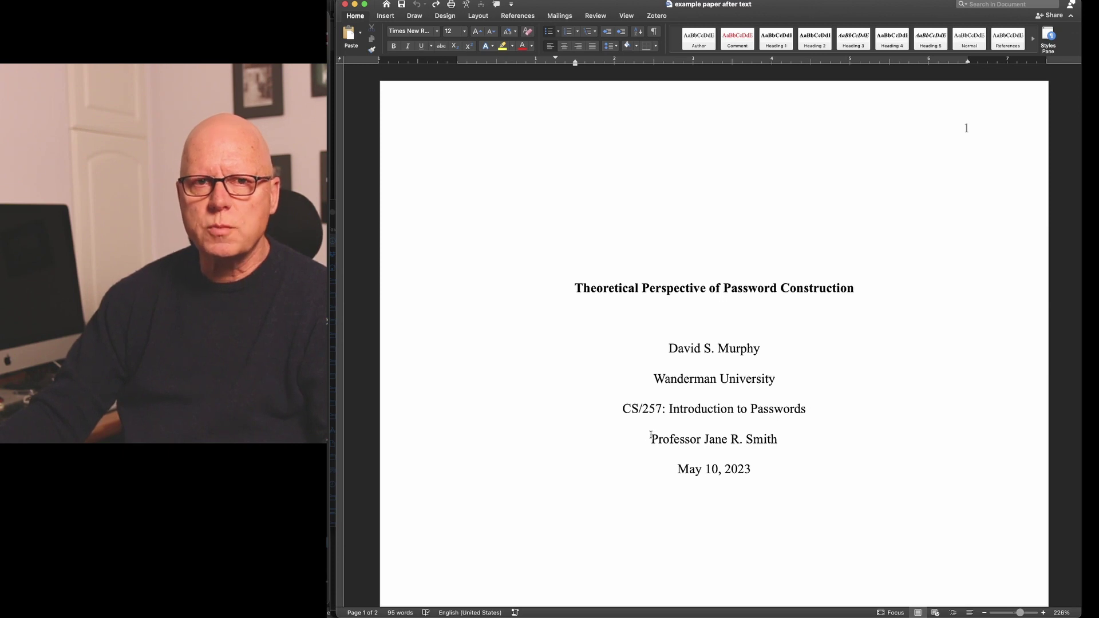
click(675, 469)
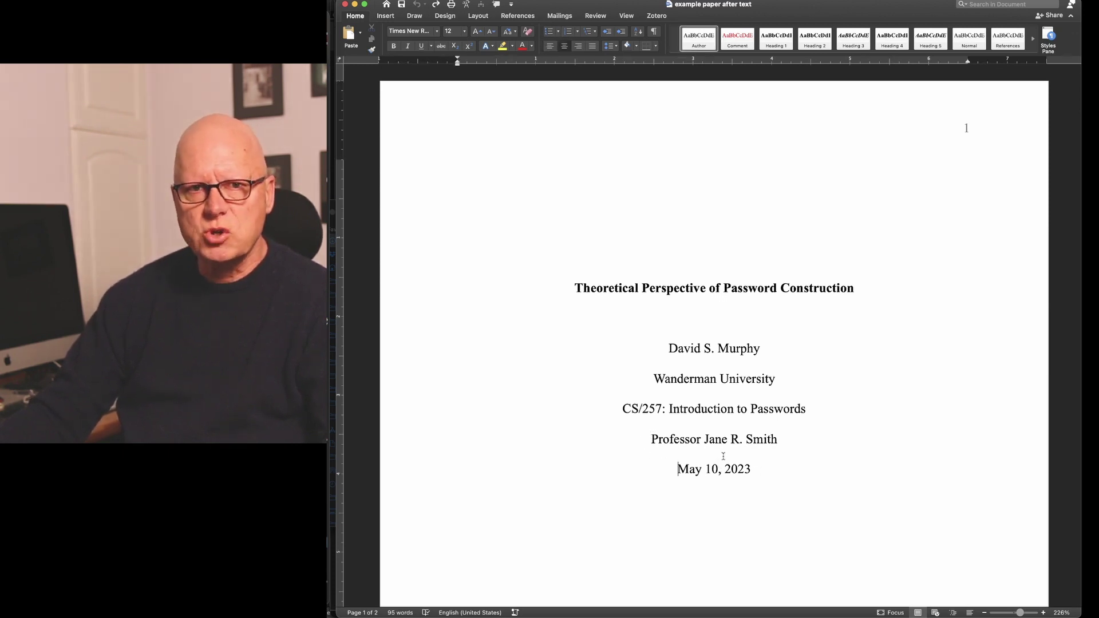
scroll(726, 452, down, 10)
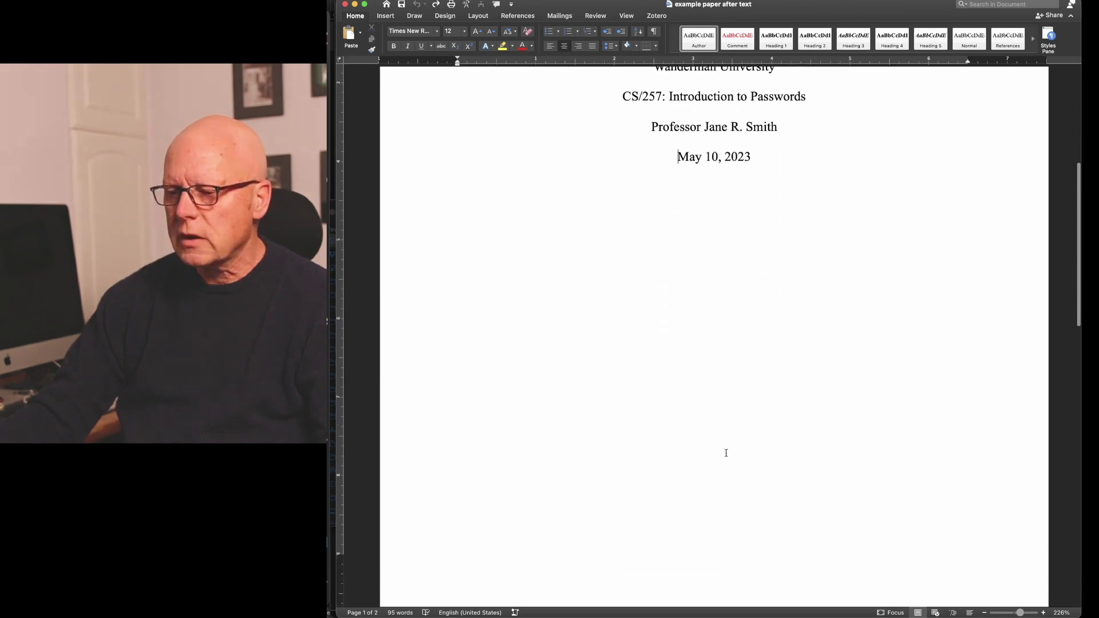
scroll(726, 452, down, 10)
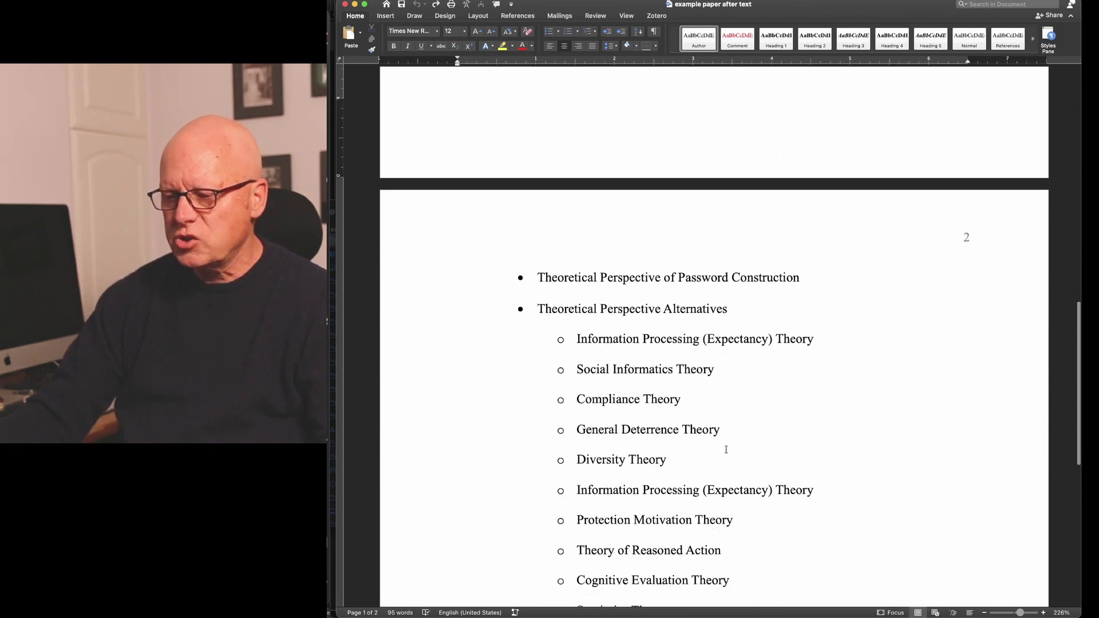
scroll(726, 450, down, 3)
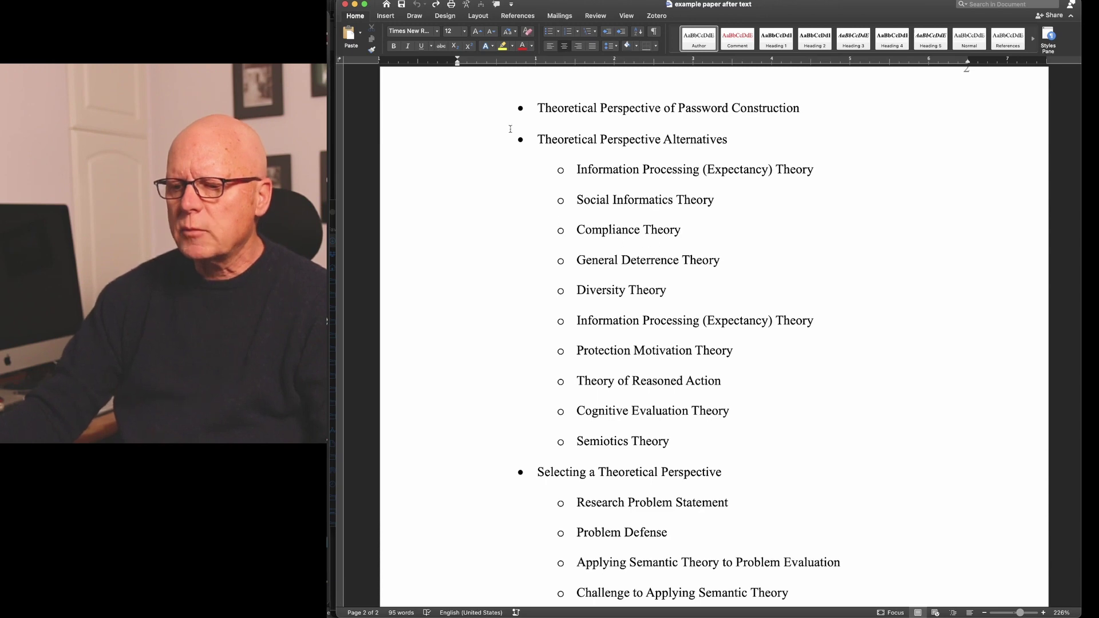
triple_click(539, 108)
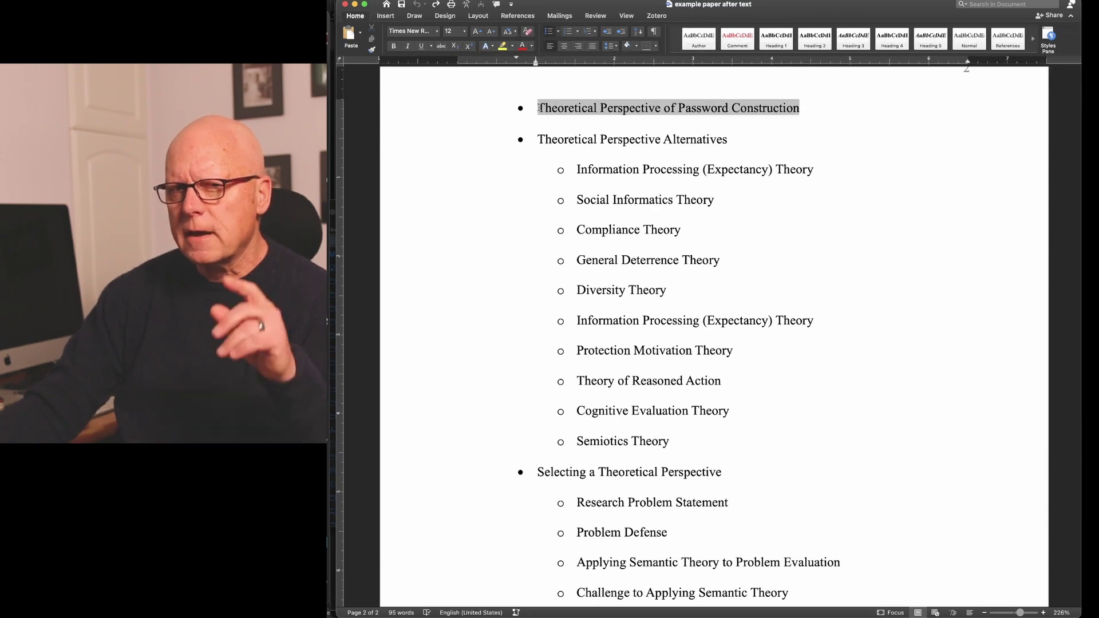
triple_click(546, 139)
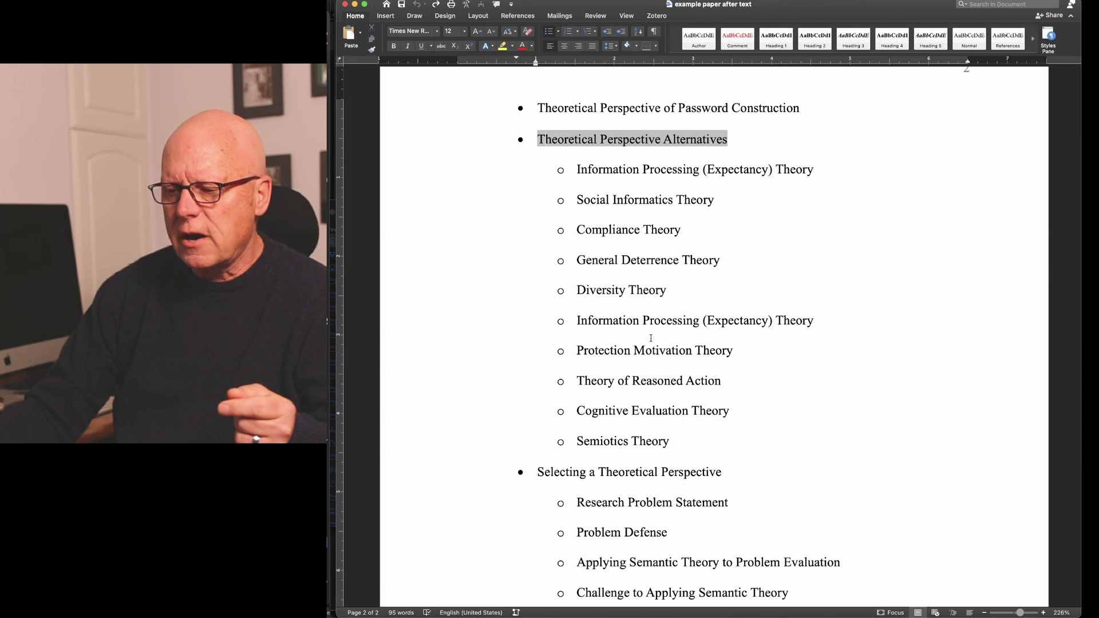
scroll(653, 349, down, 3)
scroll(658, 370, up, 3)
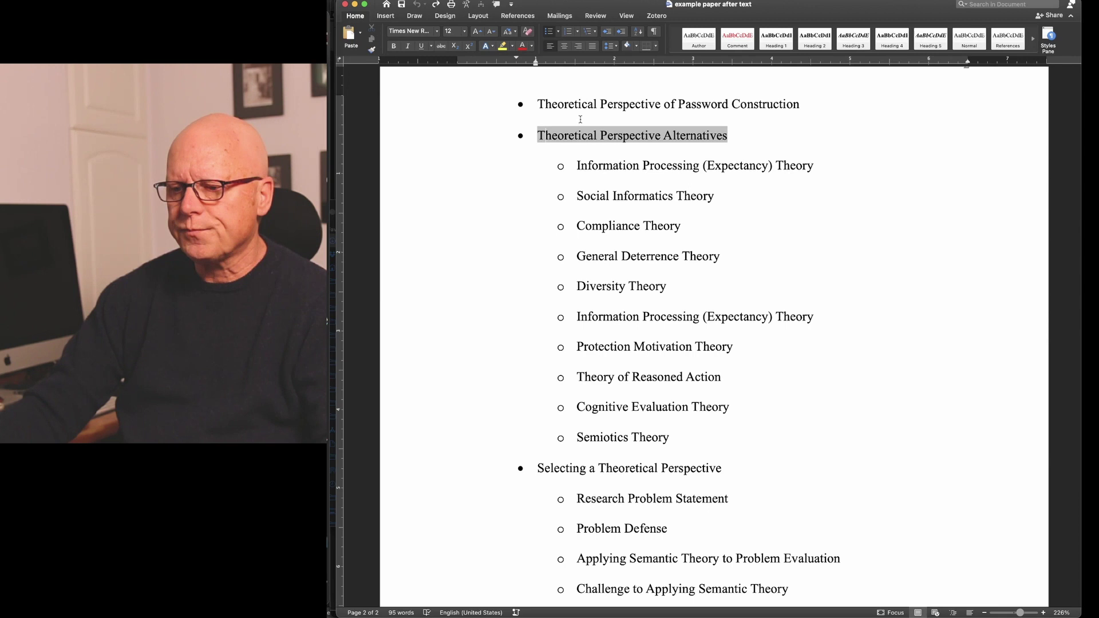
Select the bulleted headings through Final Comment and apply the Normal style to strip bullets and indents
drag(533, 101, 607, 469)
scroll(607, 470, down, 1)
scroll(607, 469, down, 3)
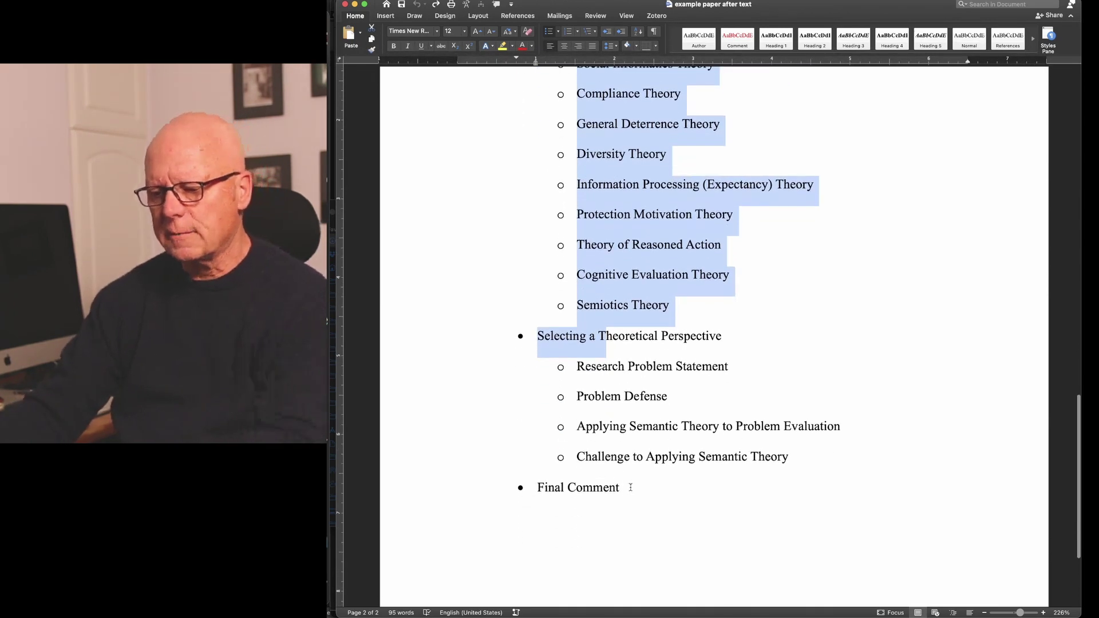
shift+click(620, 487)
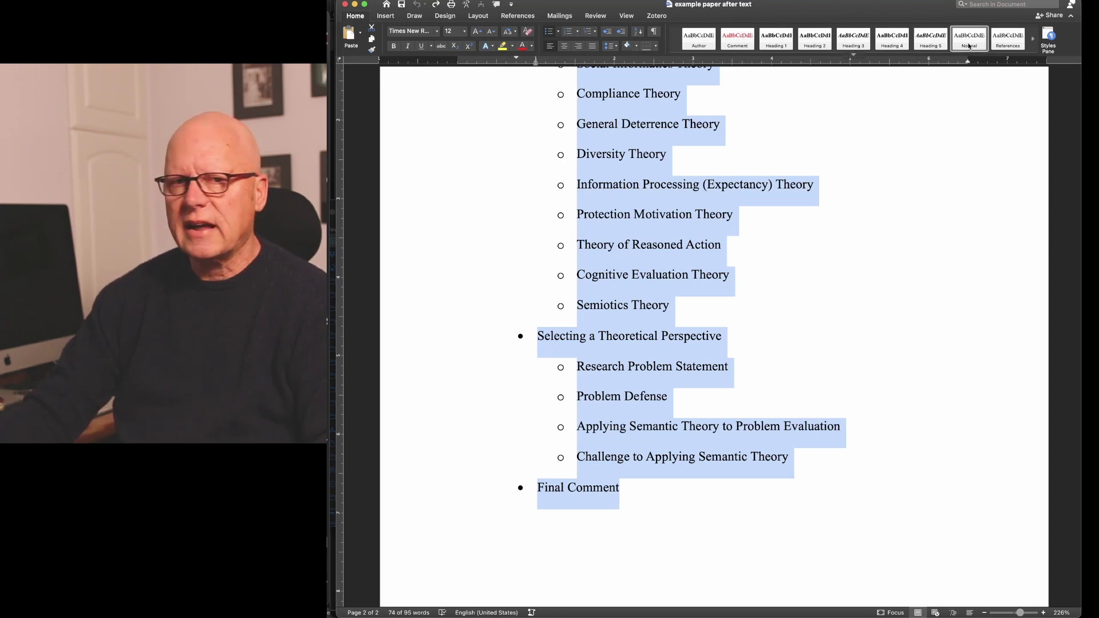
click(969, 40)
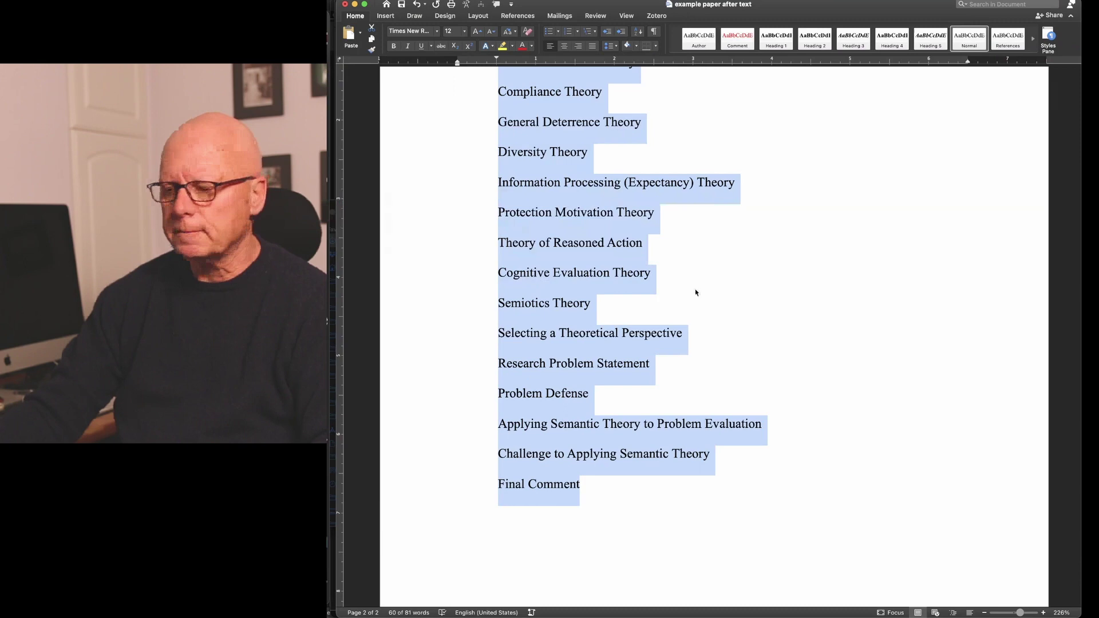
scroll(681, 301, up, 5)
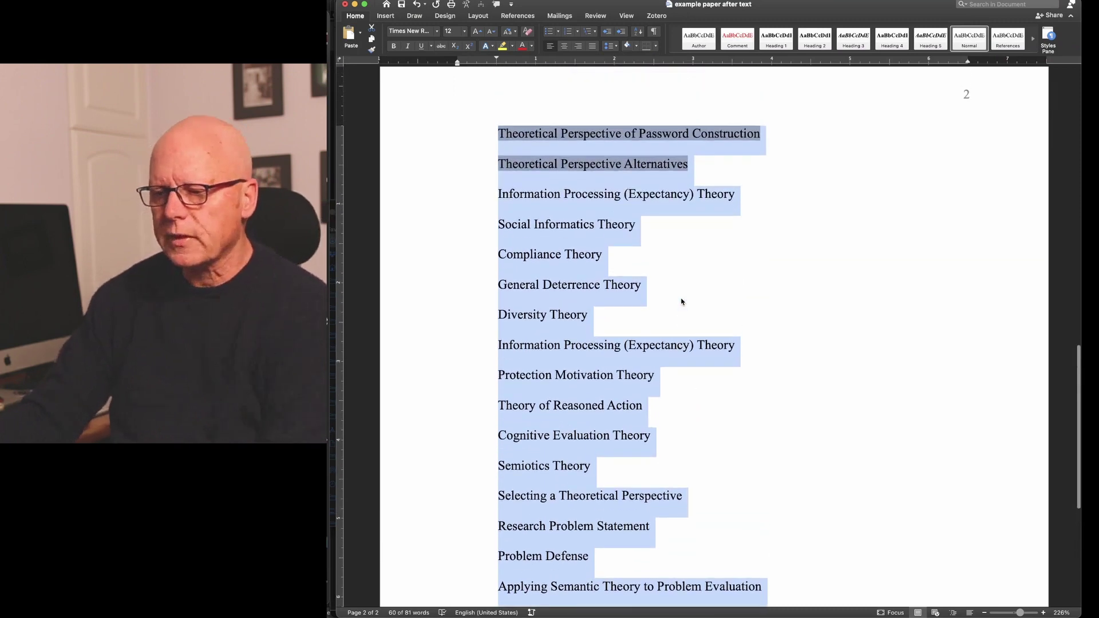
click(784, 180)
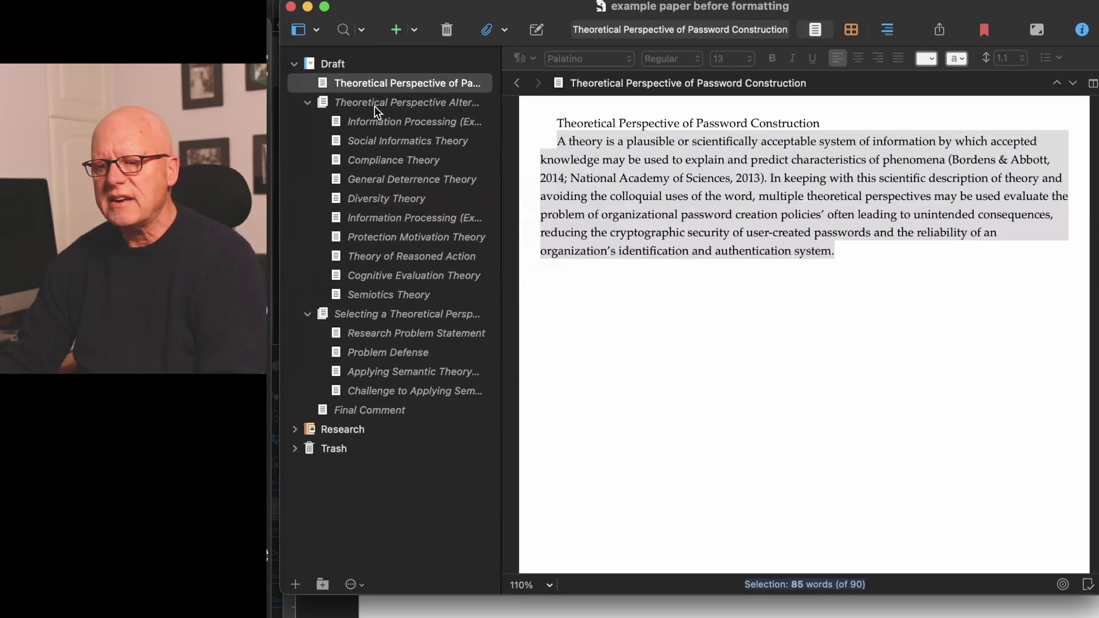
Widen the Scrivener binder so full titles show, keeping the Alternatives title unchanged
click(375, 105)
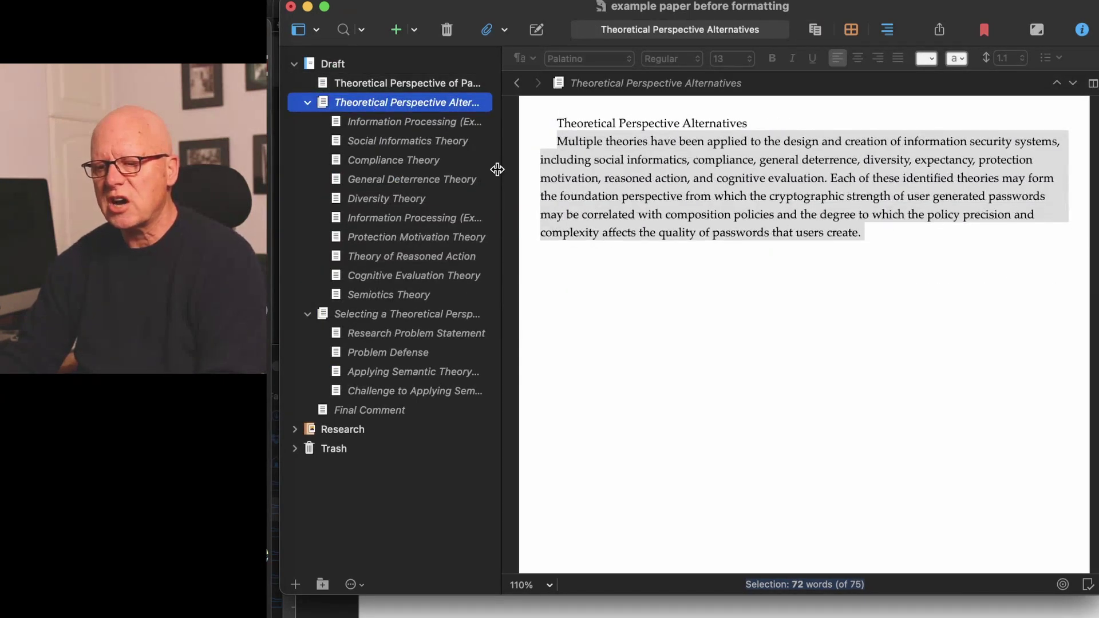
drag(497, 169, 596, 171)
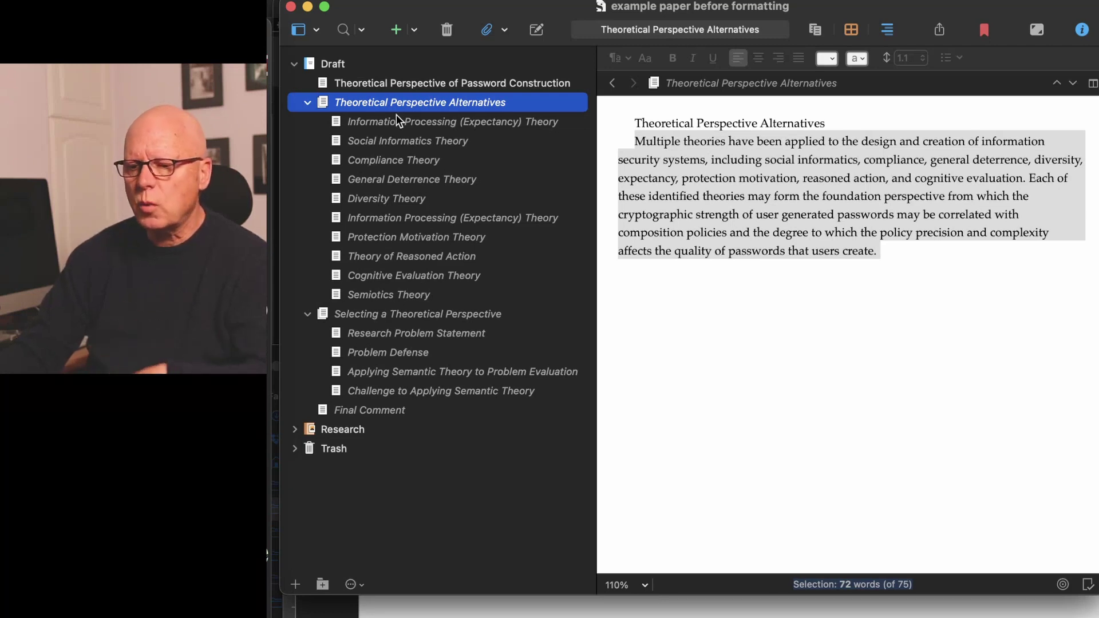
click(394, 83)
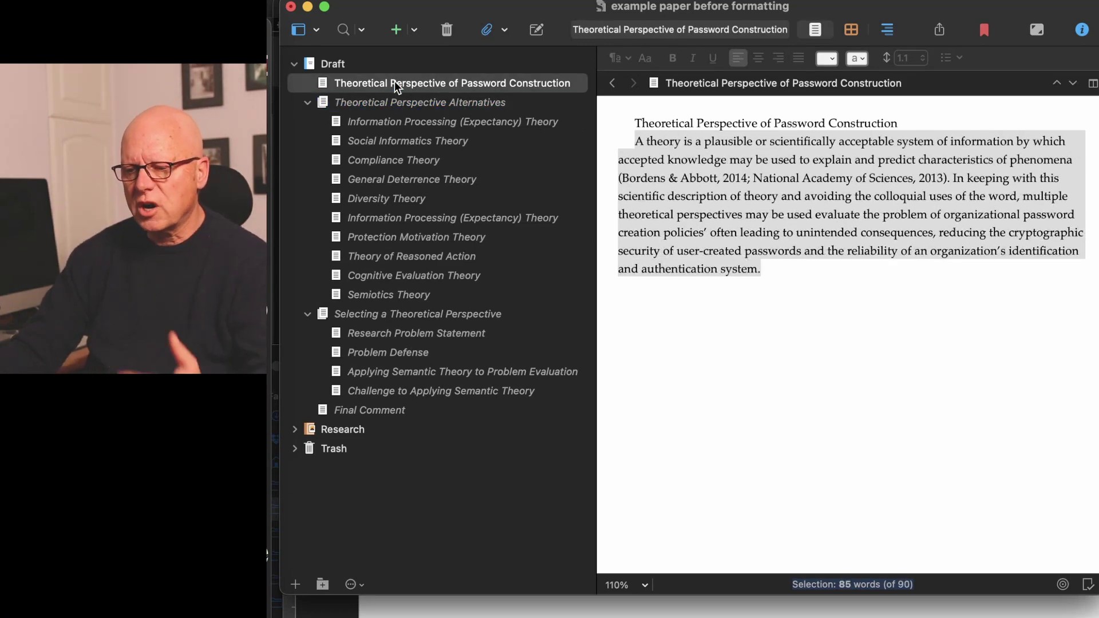
click(390, 102)
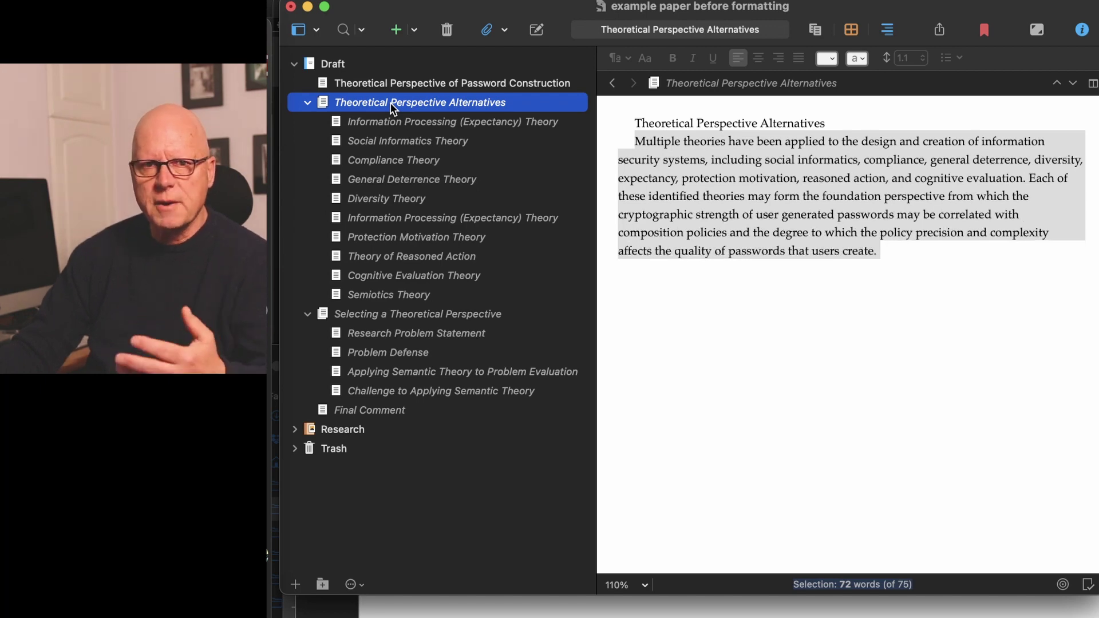
click(390, 102)
key(BackSpace)
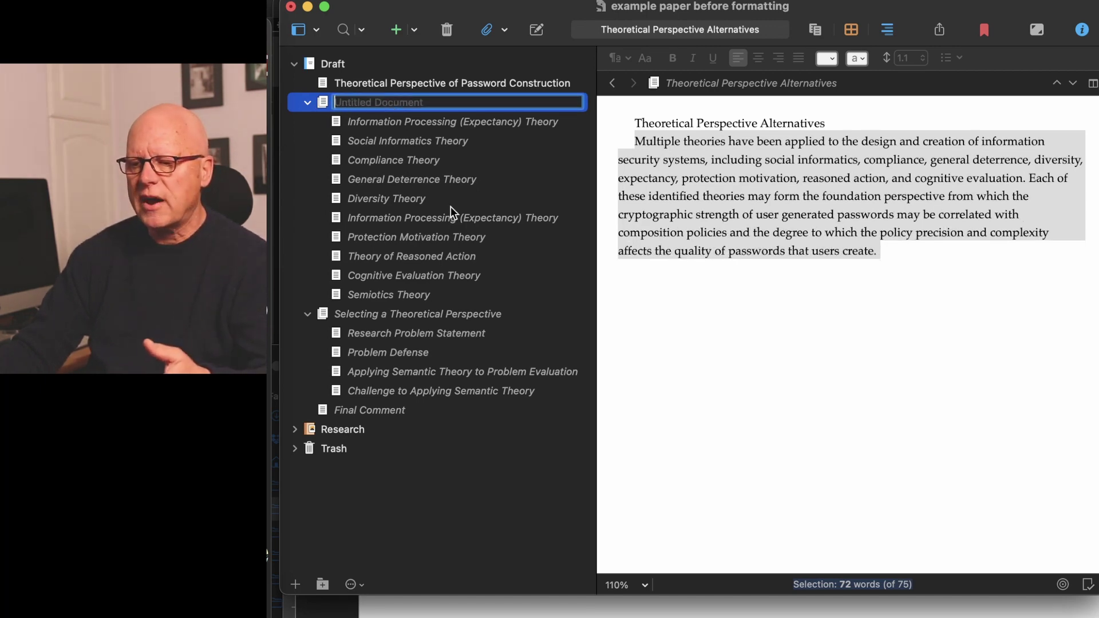
key(Escape)
Review the theory subsections: General Deterrence, Information Processing, Social Informatics, Compliance and Diversity
click(453, 178)
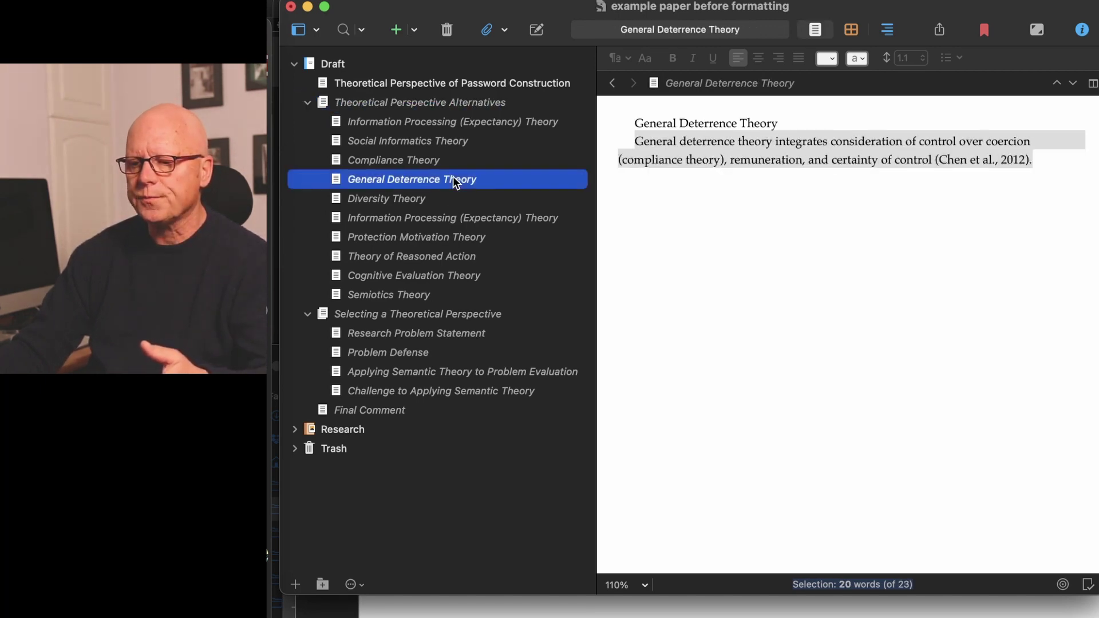
click(433, 124)
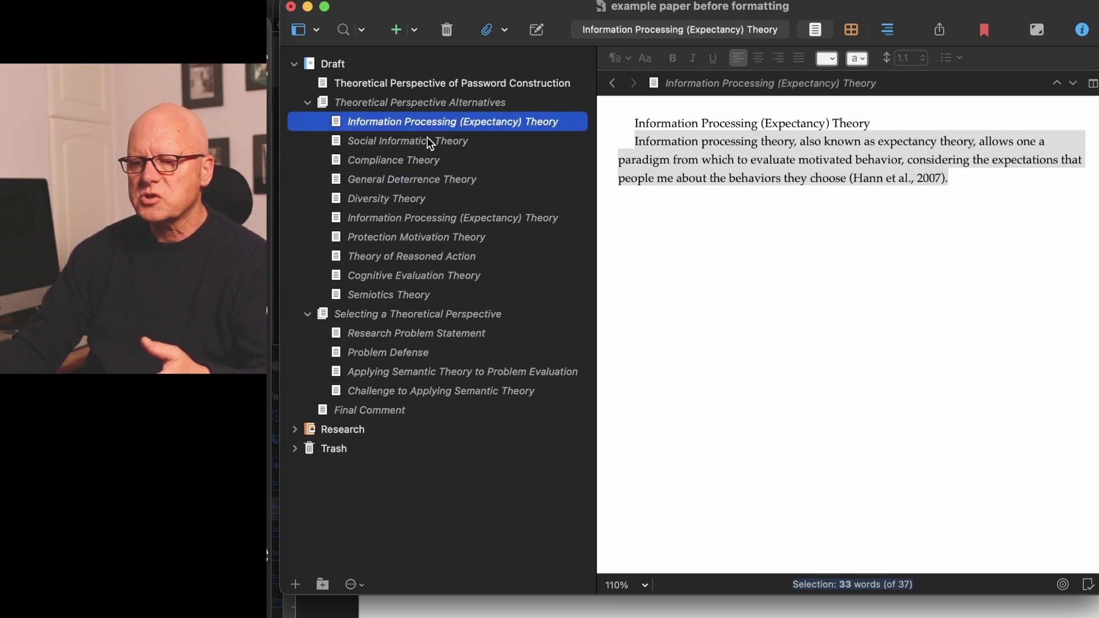
click(427, 138)
click(423, 157)
click(420, 181)
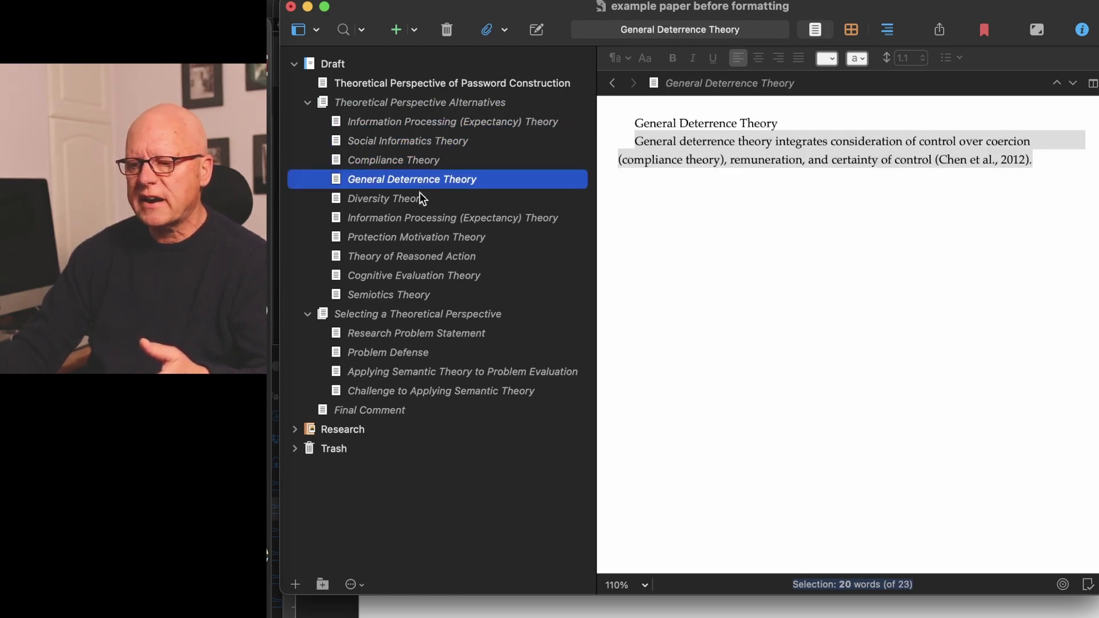
drag(420, 195, 420, 208)
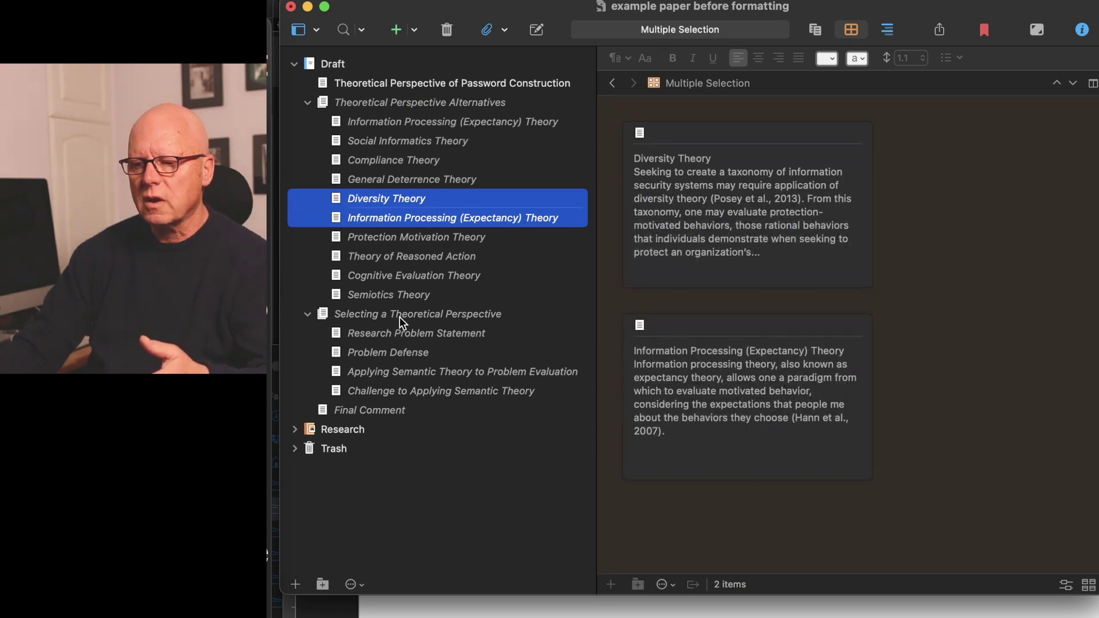
Review the later sections, from Selecting a Theoretical Perspective through Final Comment
click(400, 317)
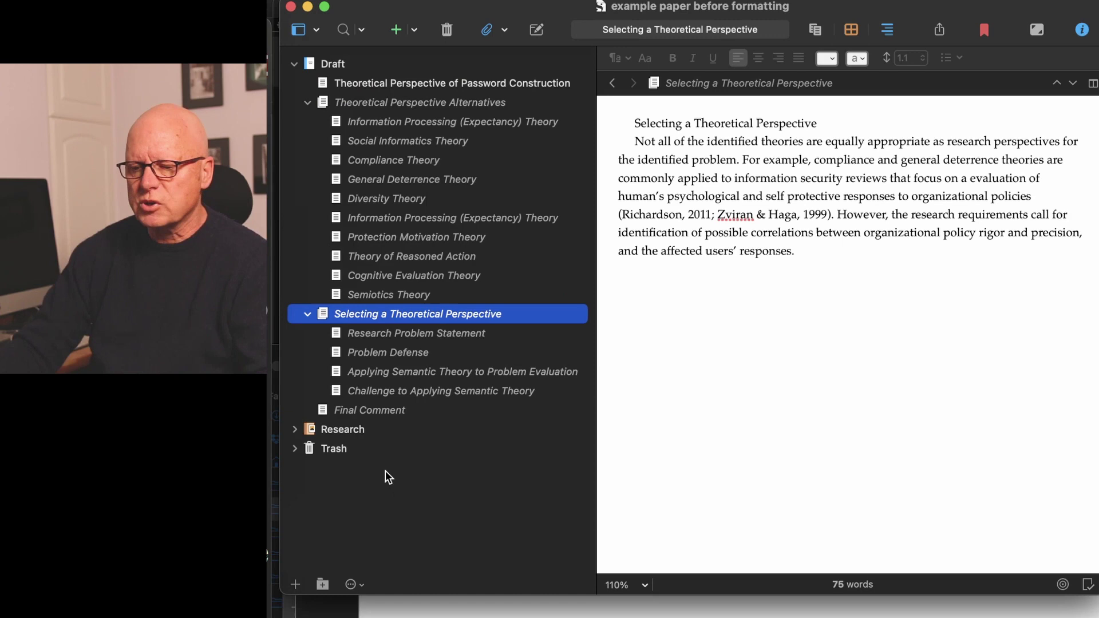
click(380, 334)
click(377, 350)
click(374, 373)
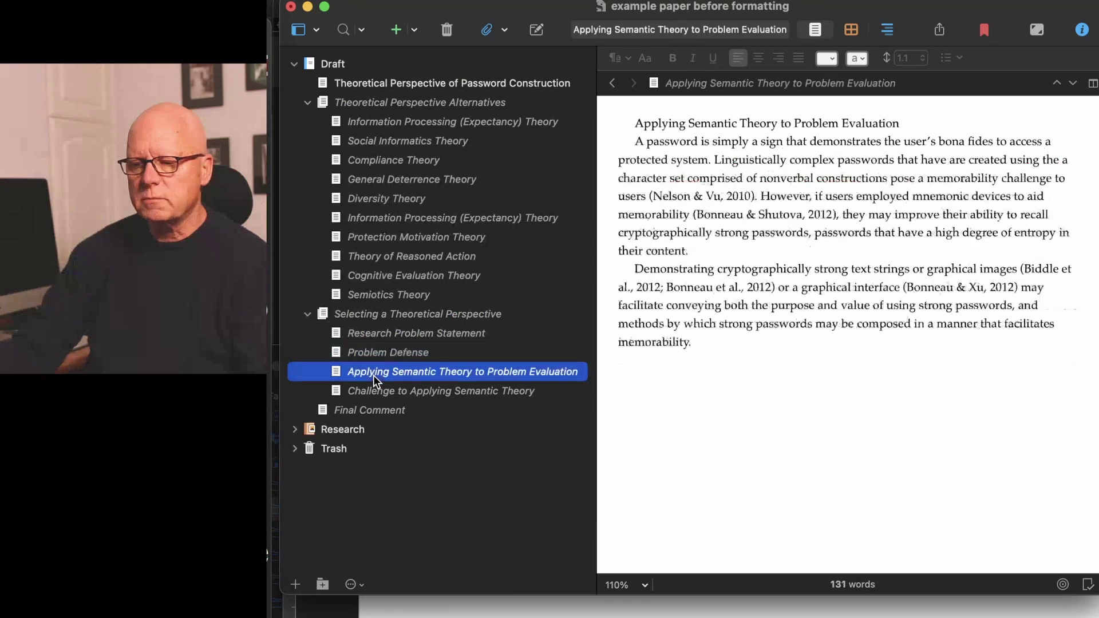
click(371, 390)
click(367, 411)
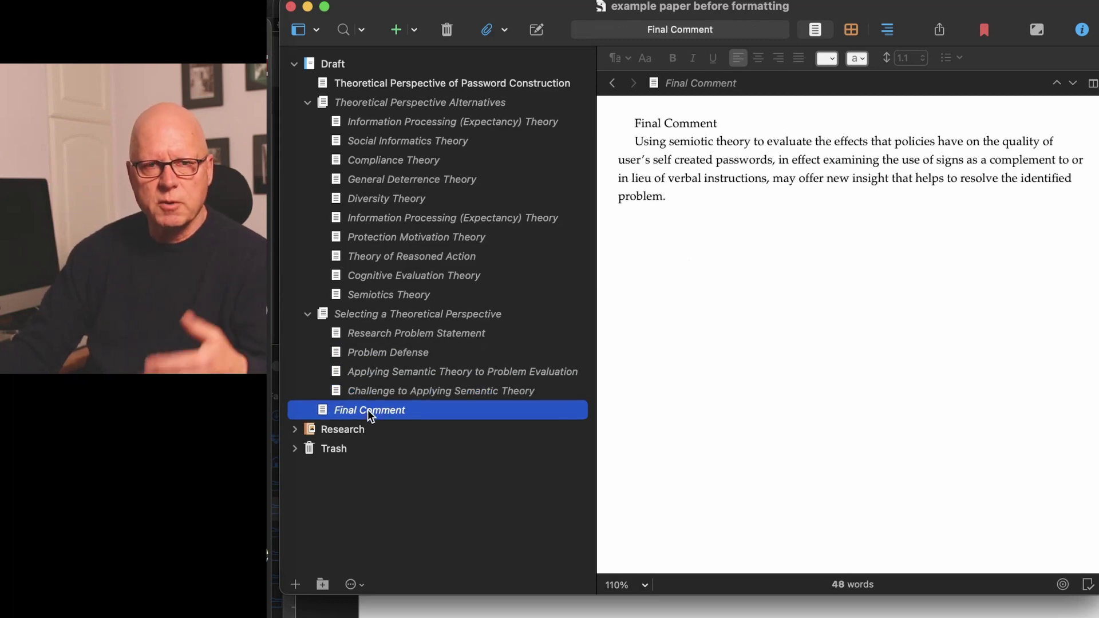
Return to 'Theoretical Perspective of Password Construction' and load its introduction in the editor
click(365, 87)
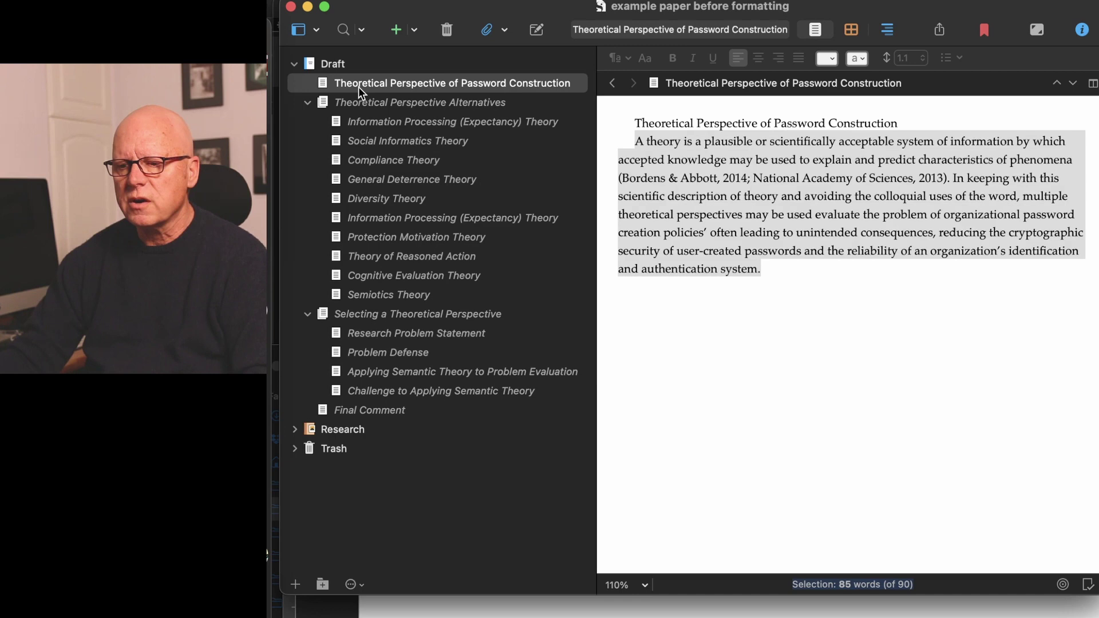
click(359, 86)
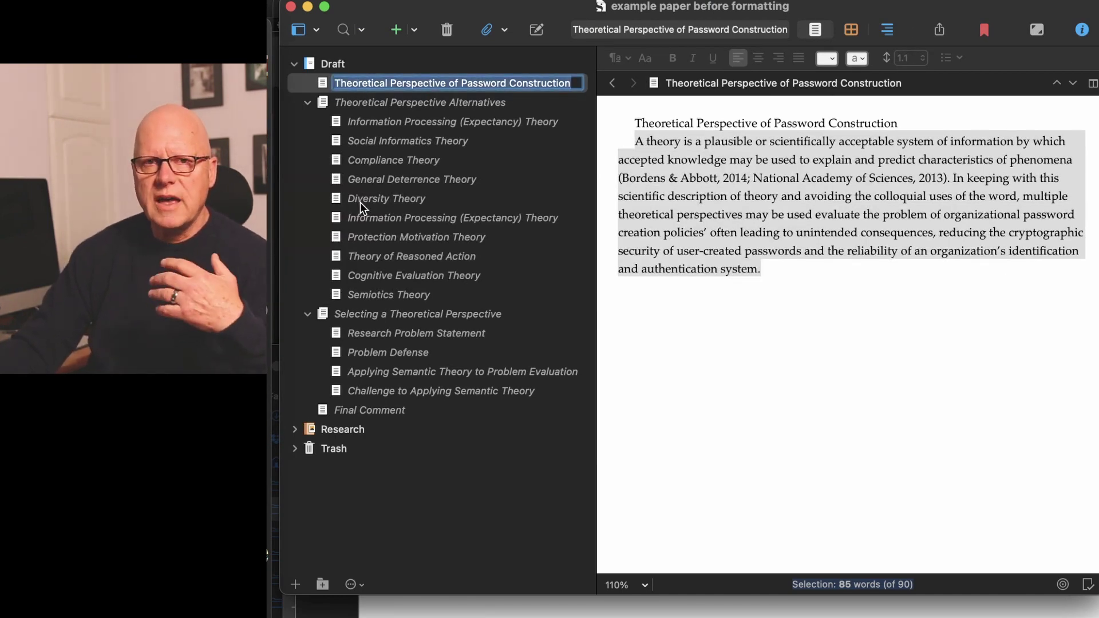
click(382, 101)
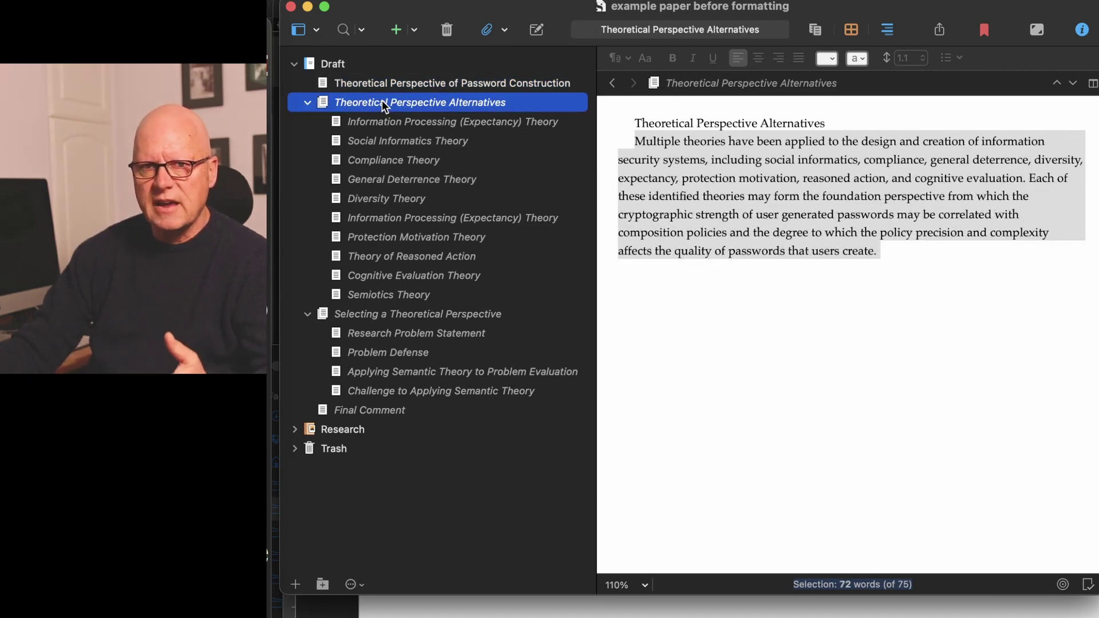
click(377, 123)
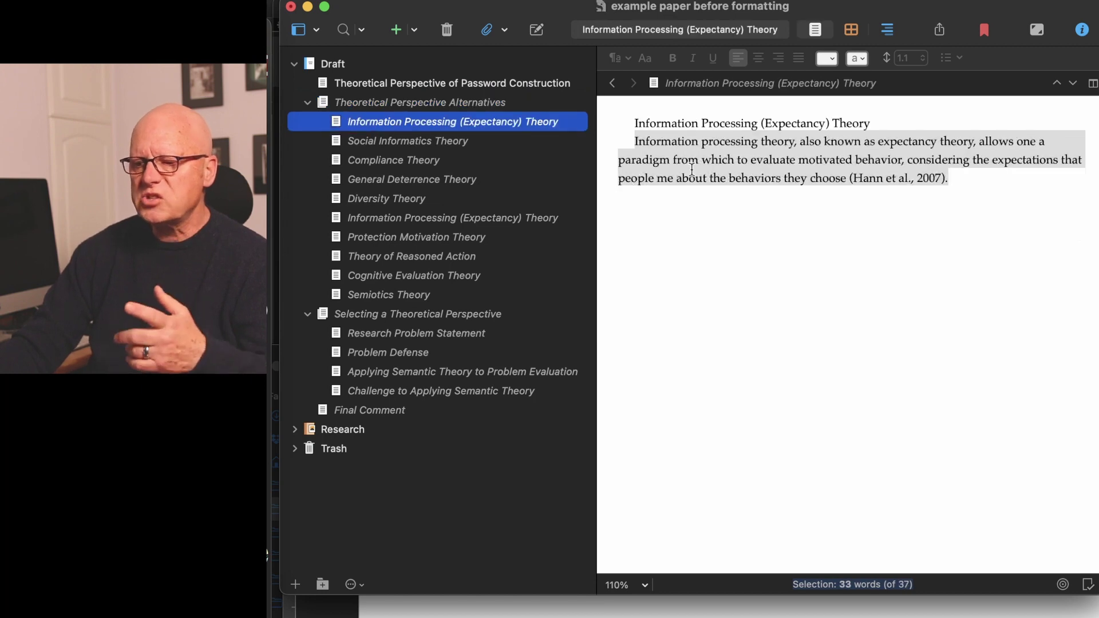
click(721, 170)
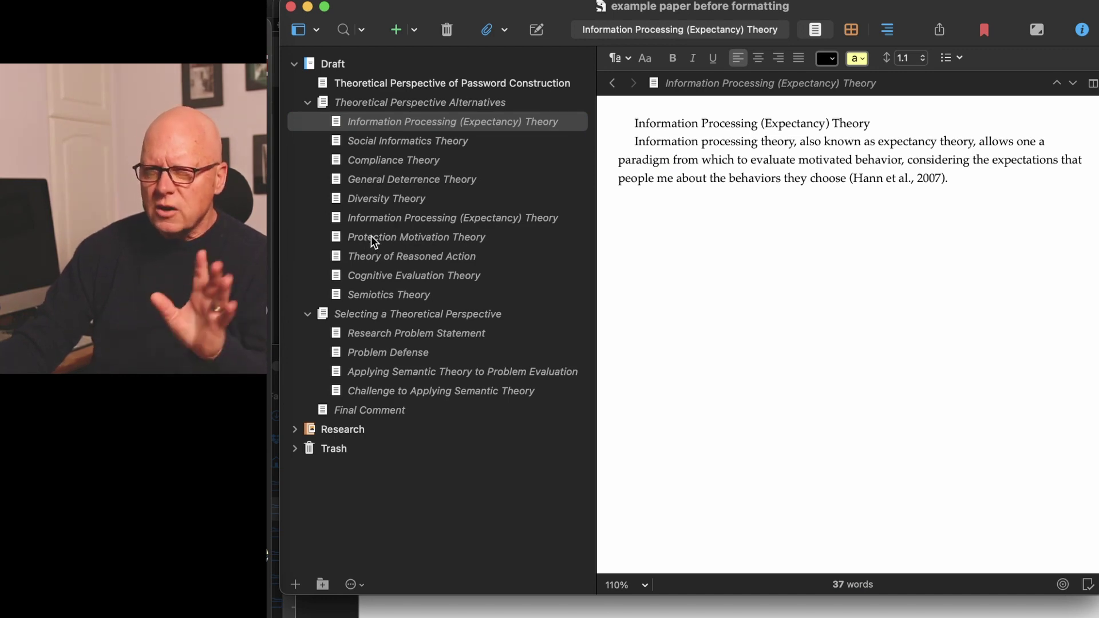
click(393, 83)
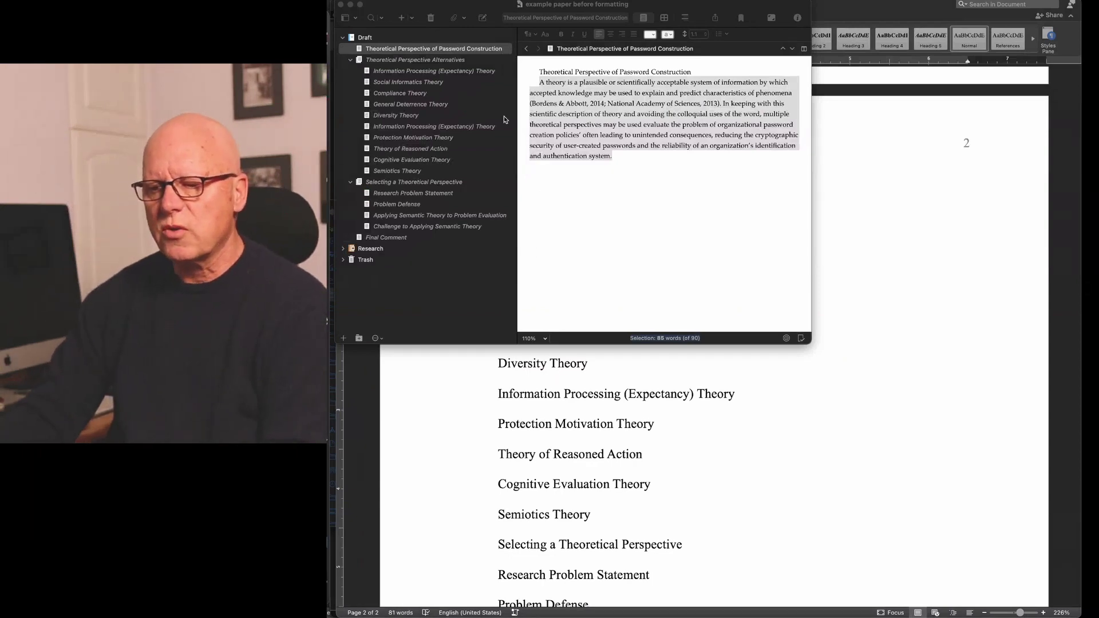
Select the section's body paragraph without its title, then add an empty line under Word's first heading
drag(463, 9, 891, 34)
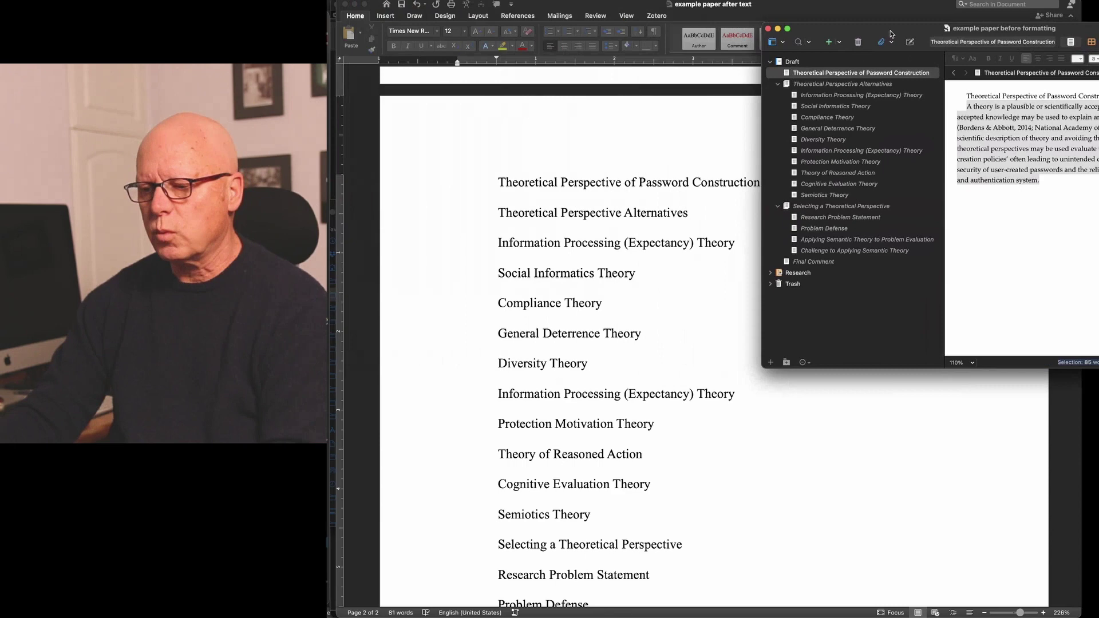
click(1050, 182)
drag(1047, 181, 945, 106)
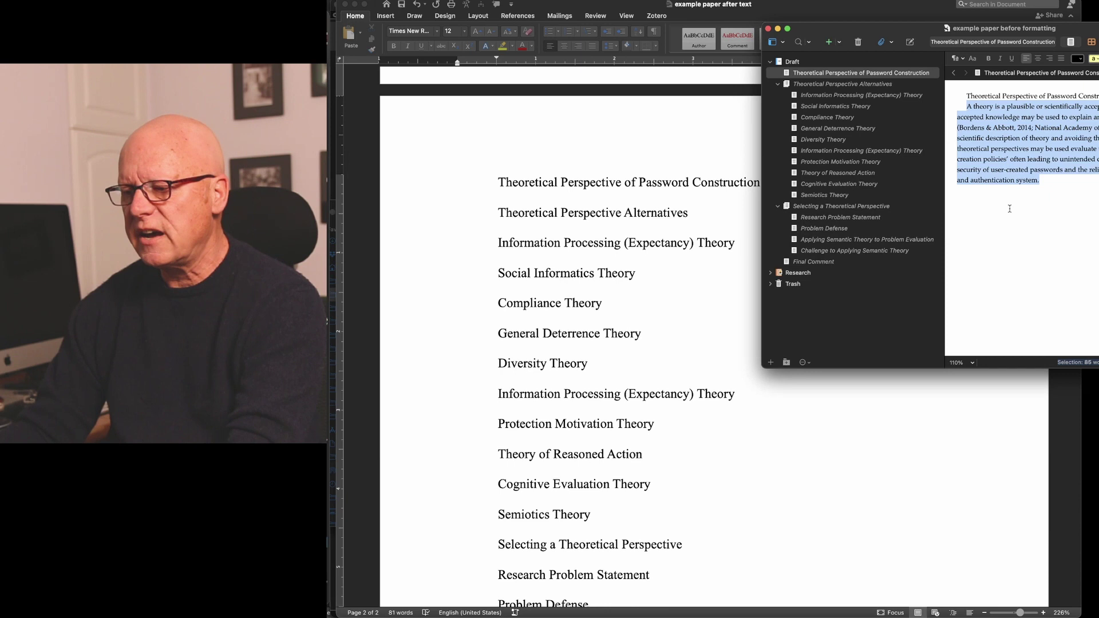
click(1004, 157)
drag(1031, 181, 954, 109)
click(755, 188)
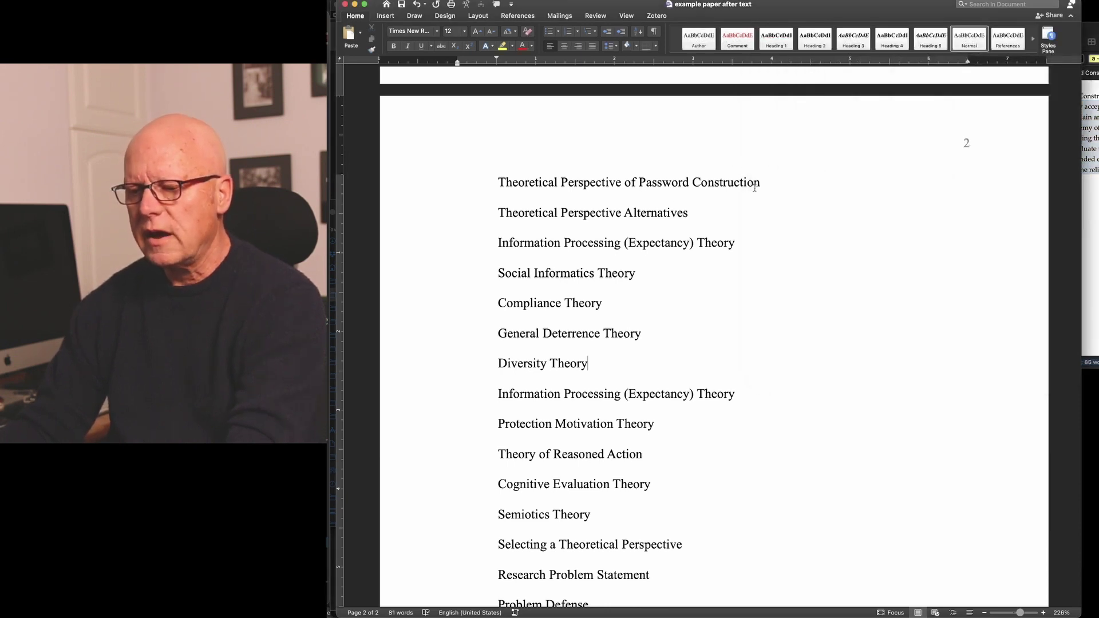
key(Return)
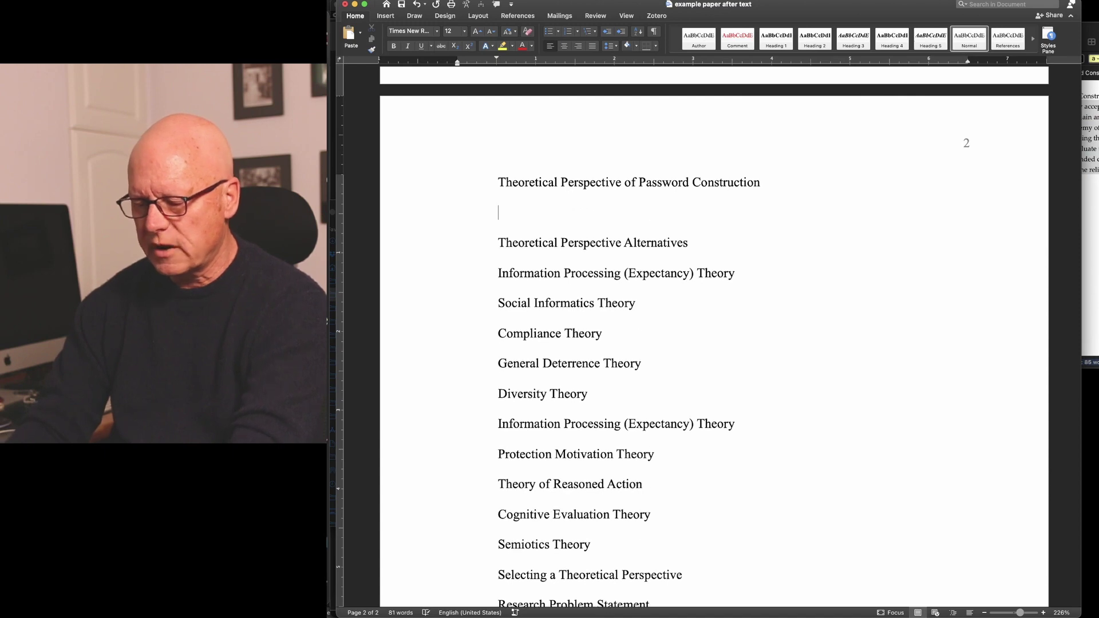
Paste the theory paragraph beneath the Password Construction heading and select that heading line
key(super+v)
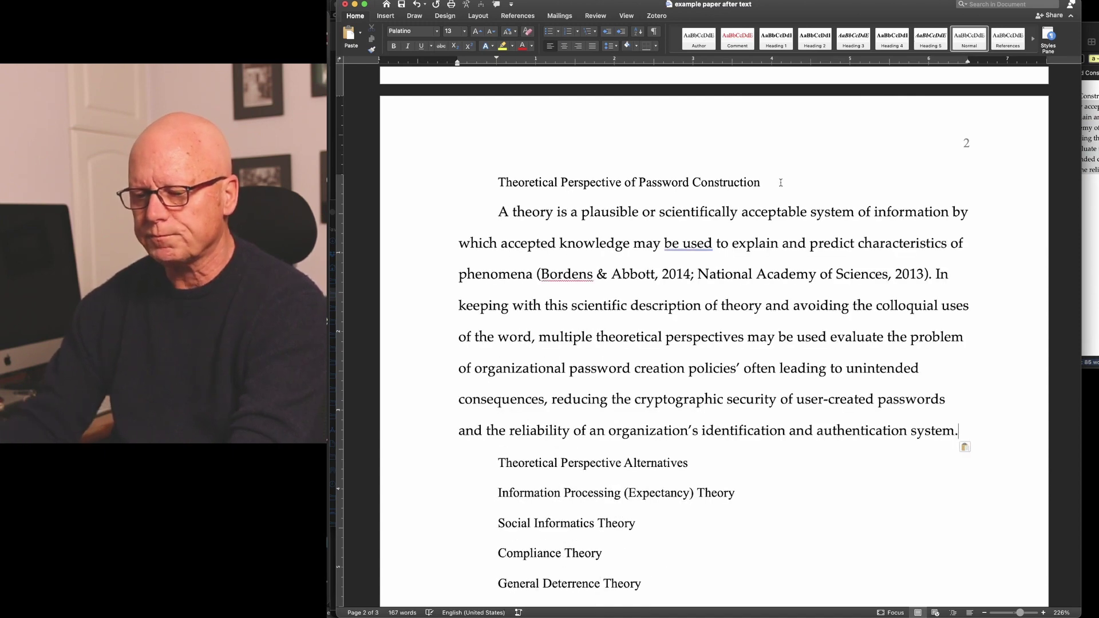
triple_click(520, 182)
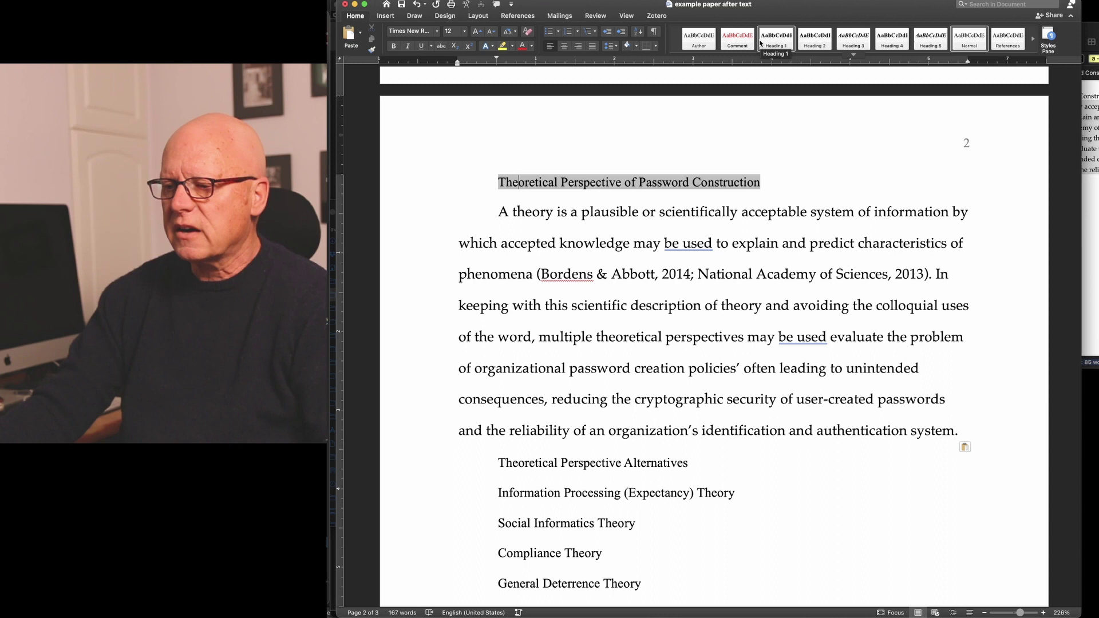
Apply Heading 1 to 'Theoretical Perspective of Password Construction' and switch back to Scrivener
click(778, 43)
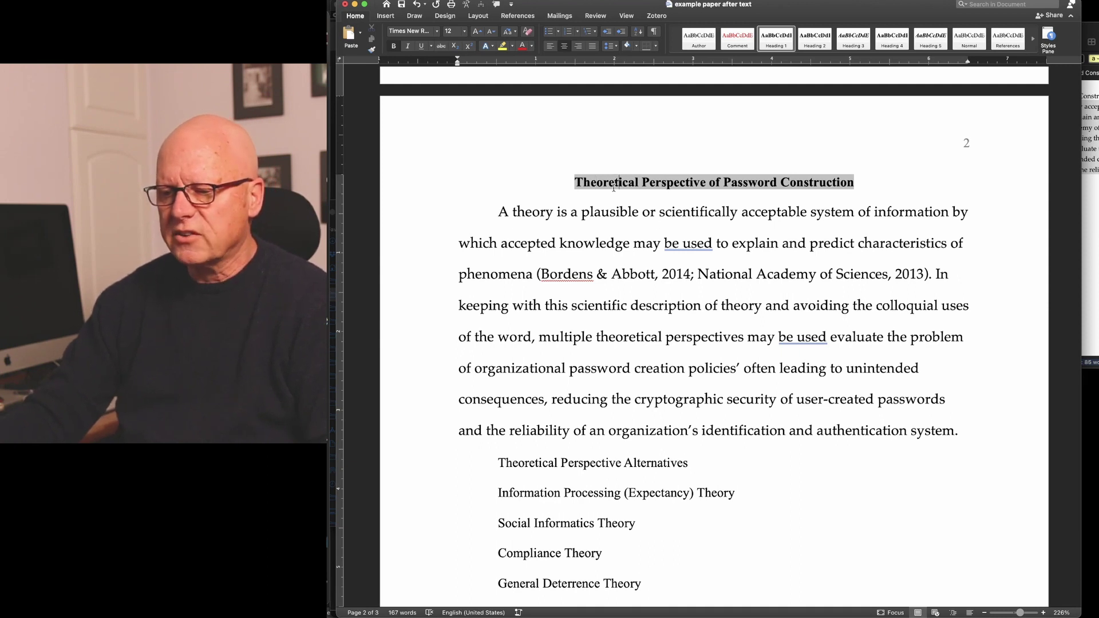
click(597, 214)
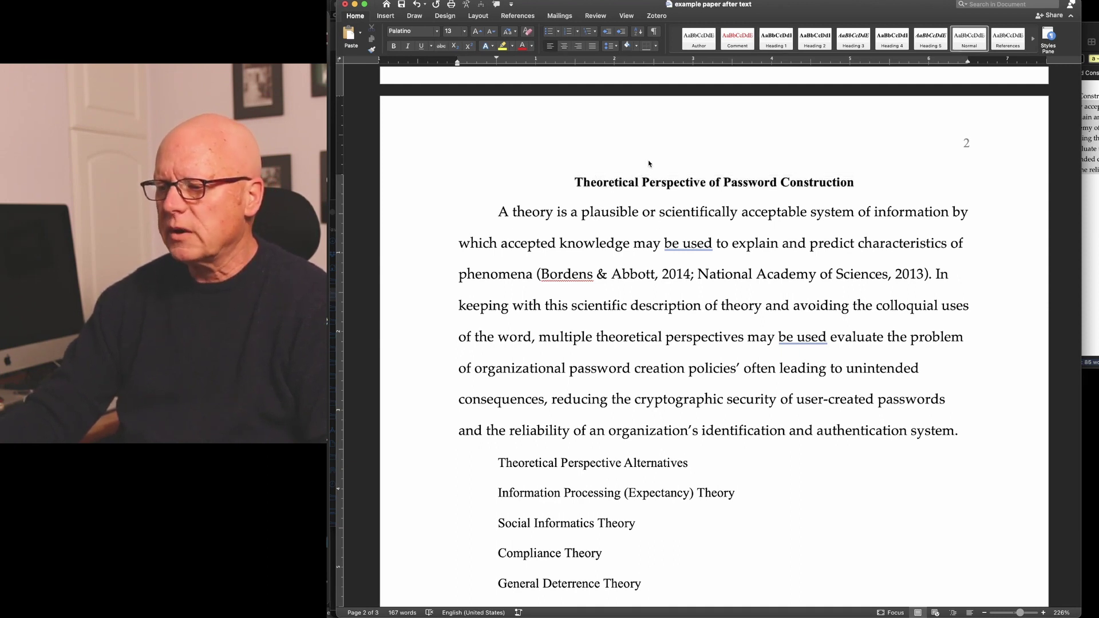
drag(597, 182, 836, 180)
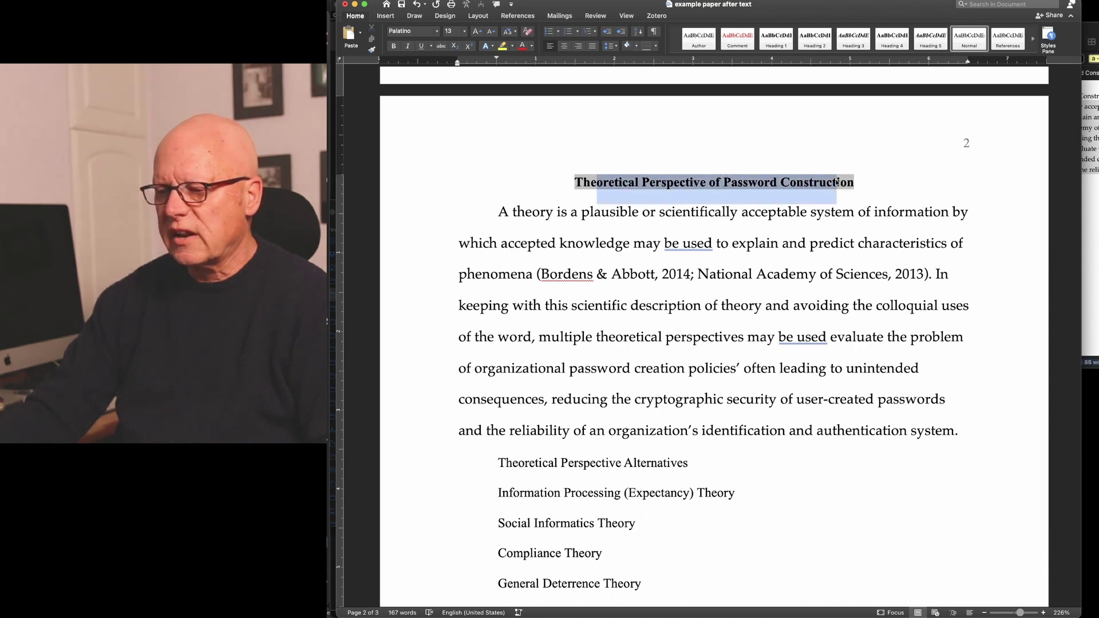
drag(500, 212, 963, 429)
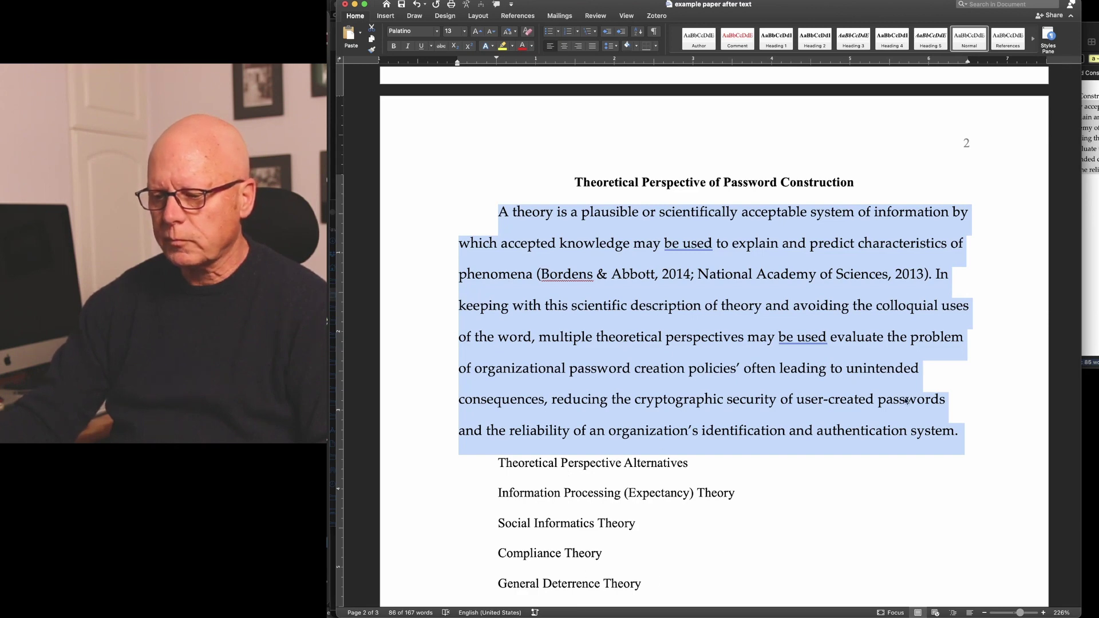
key(super+Tab)
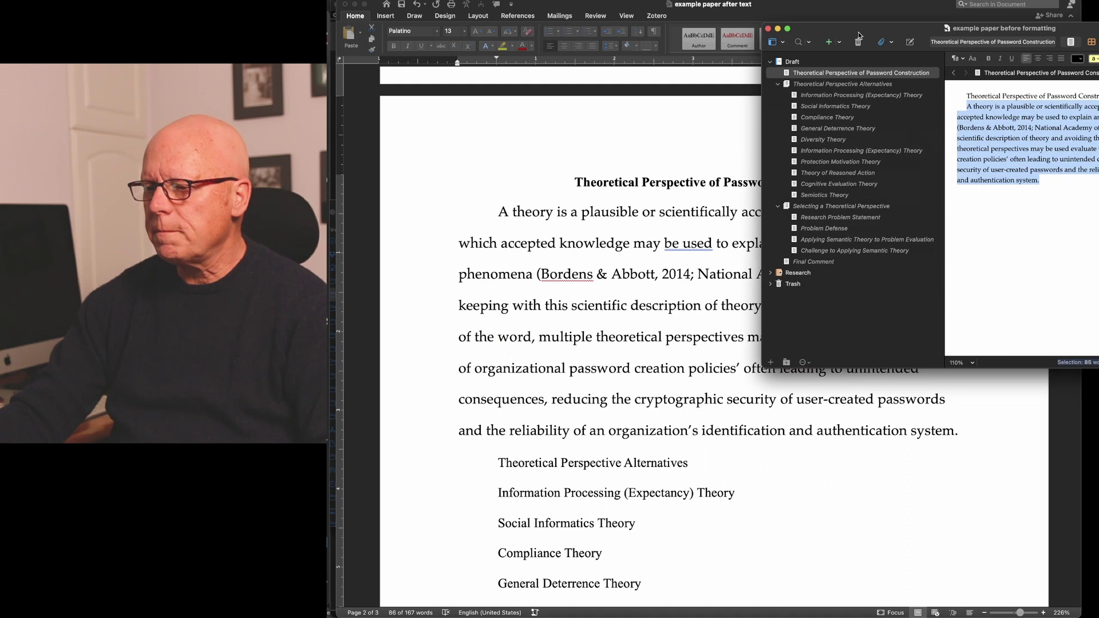
Open 'Theoretical Perspective Alternatives' in Scrivener and select its 75-word body paragraph
click(816, 84)
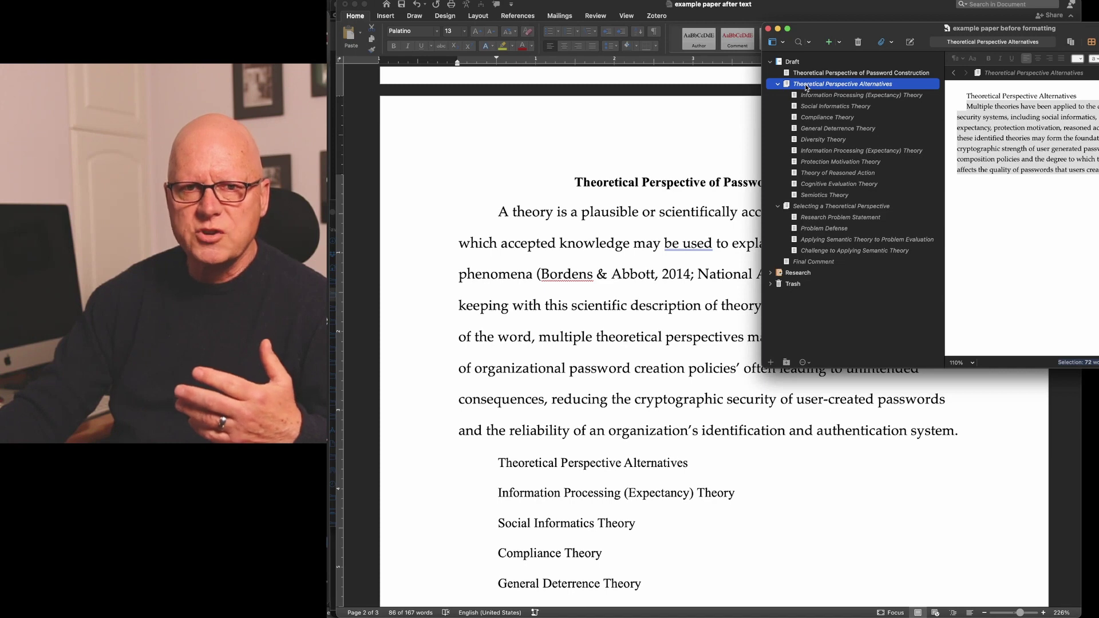
click(1020, 132)
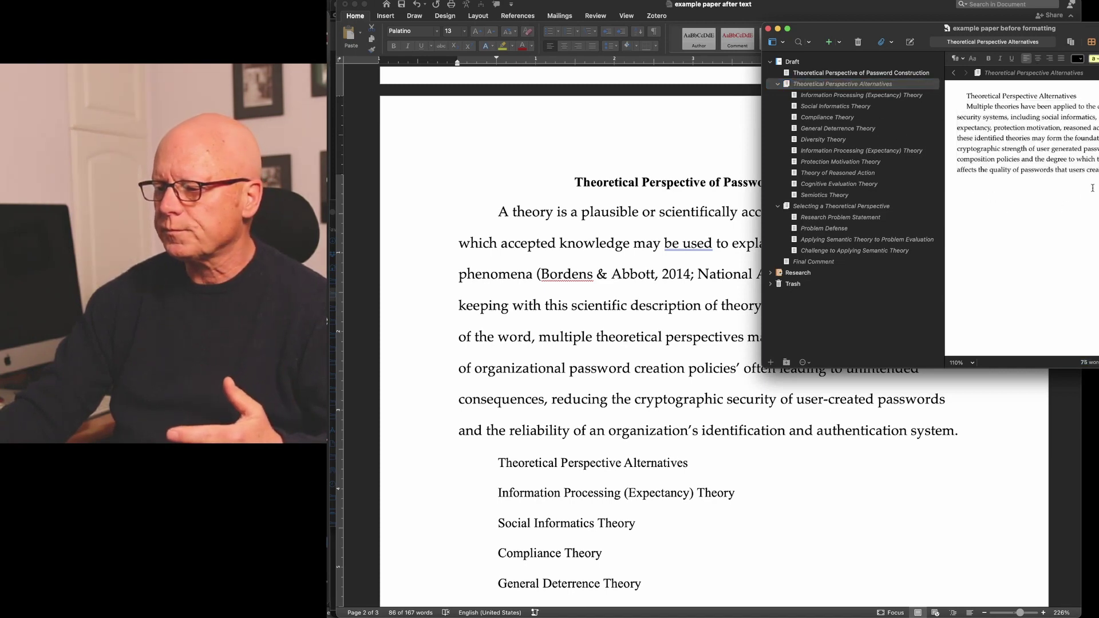
drag(1088, 170, 956, 106)
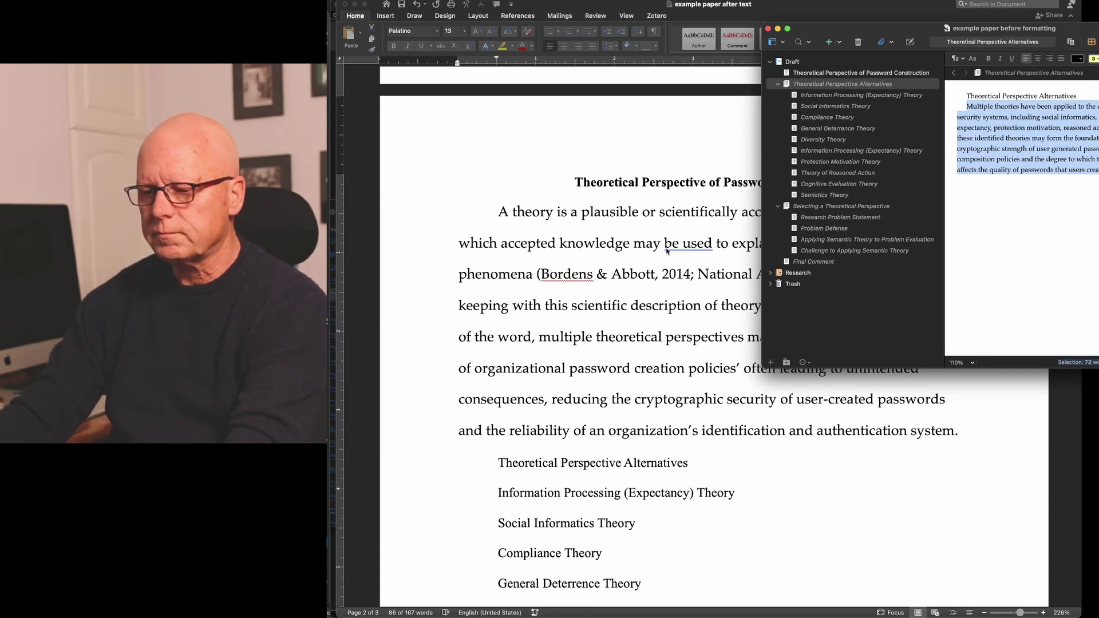
Paste the multiple-theories paragraph under 'Theoretical Perspective Alternatives' and style that title Heading 1
triple_click(614, 347)
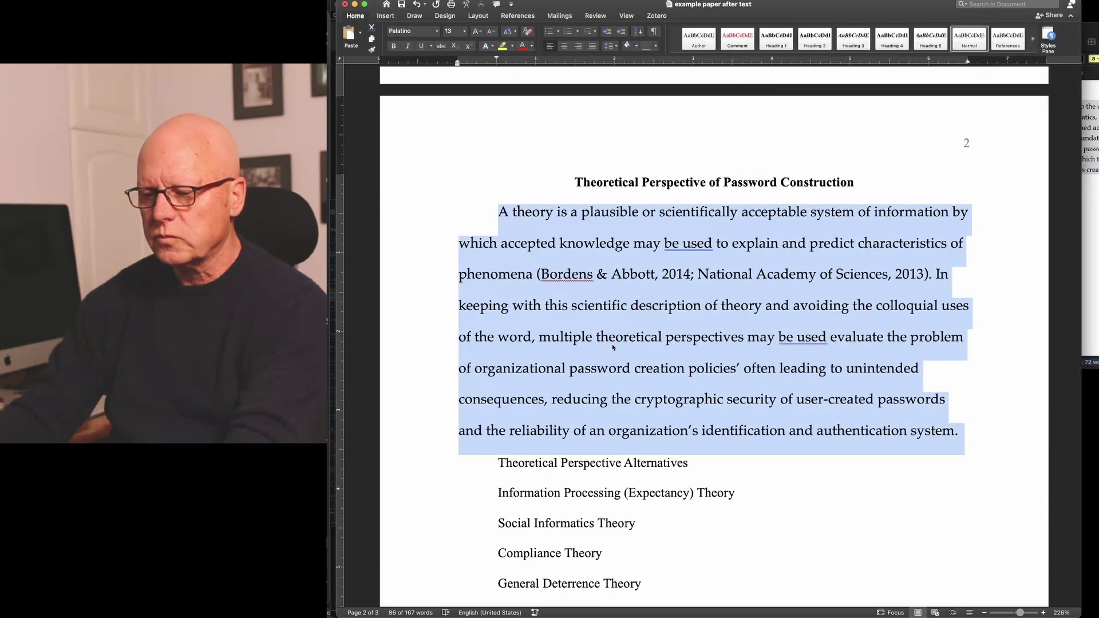
click(696, 464)
key(Return)
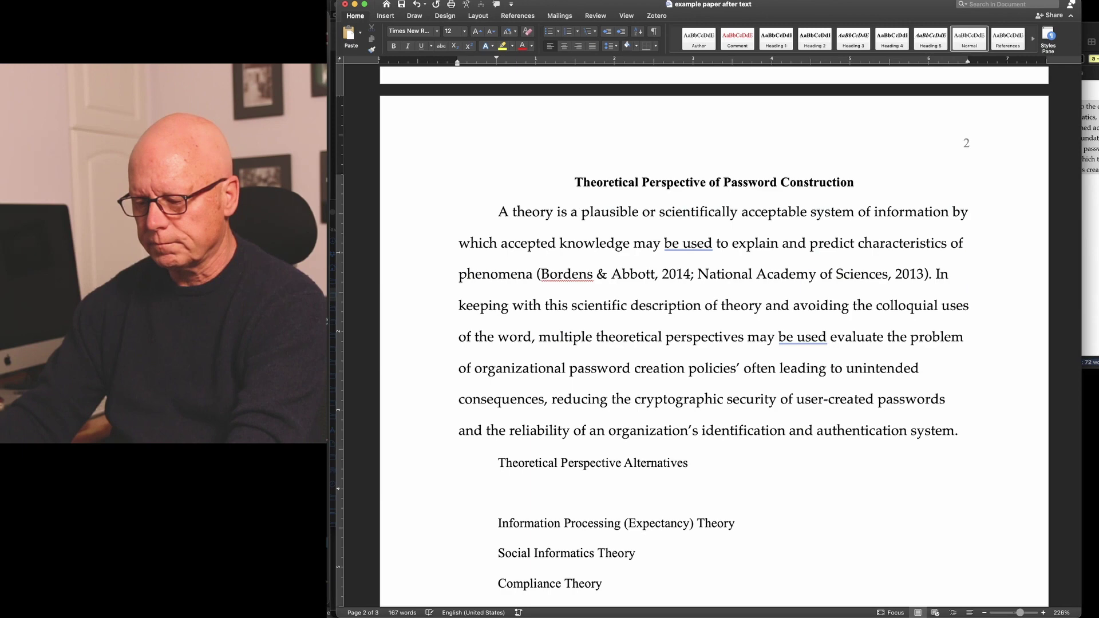
key(super+v)
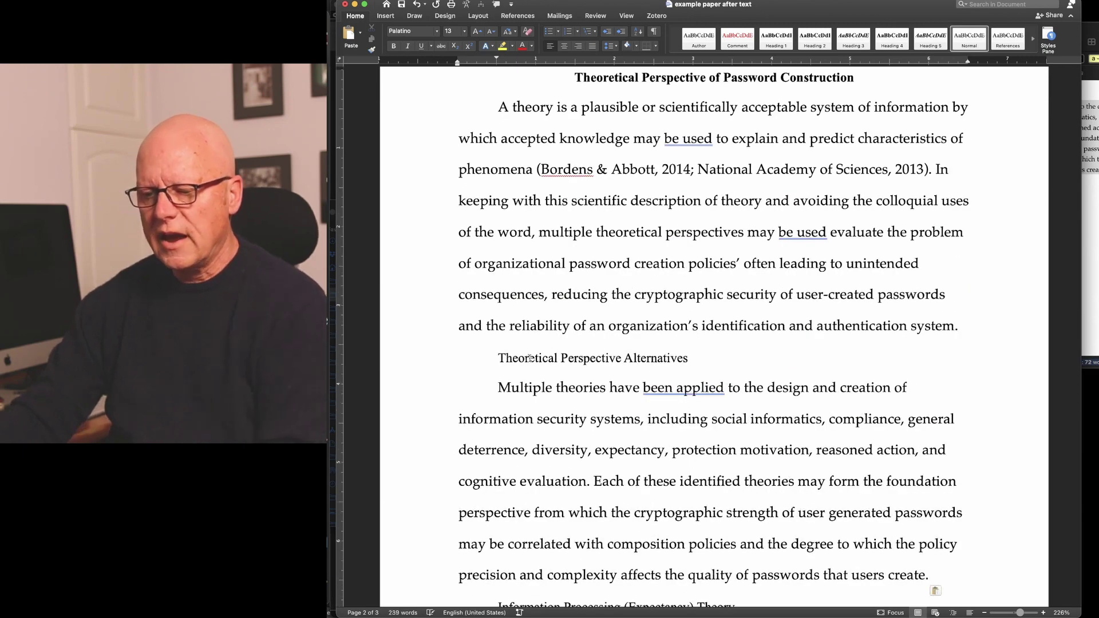
triple_click(530, 359)
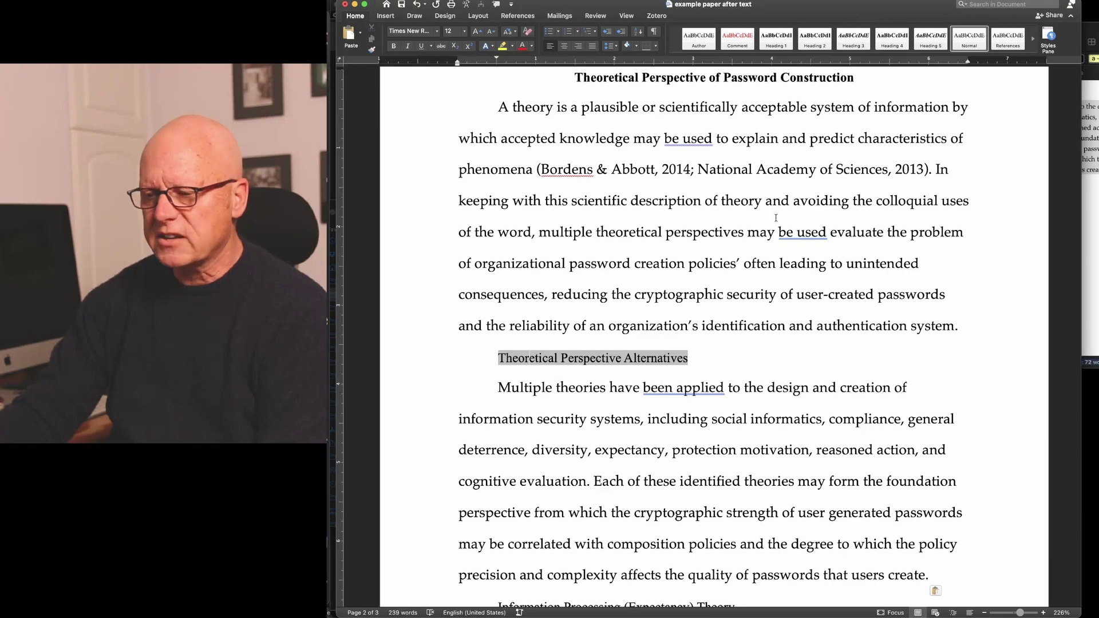
click(781, 40)
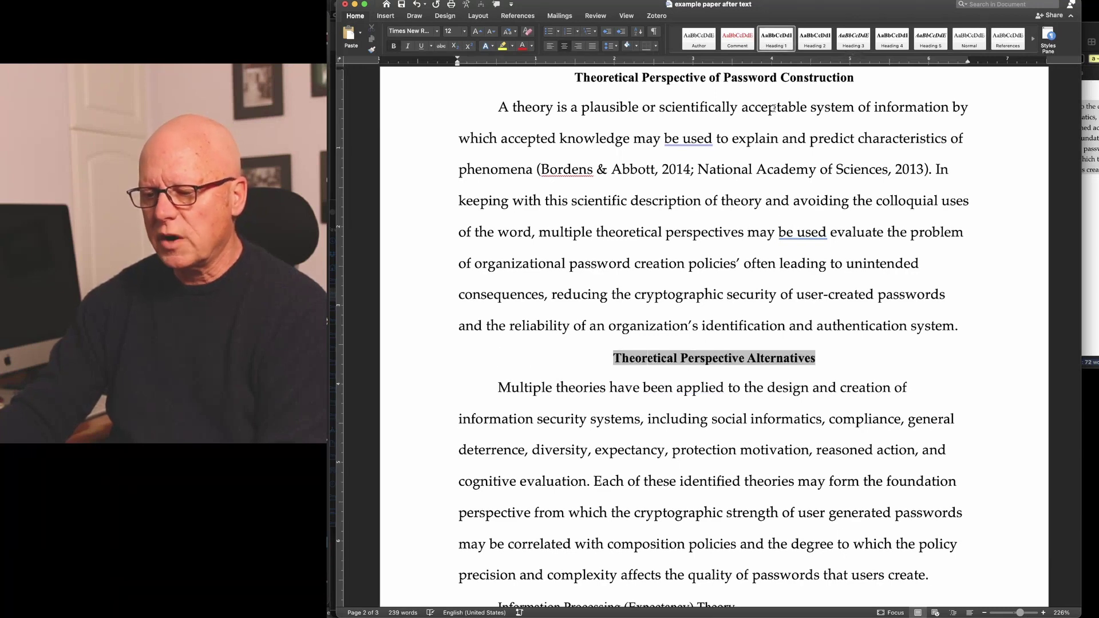
scroll(747, 236, down, 5)
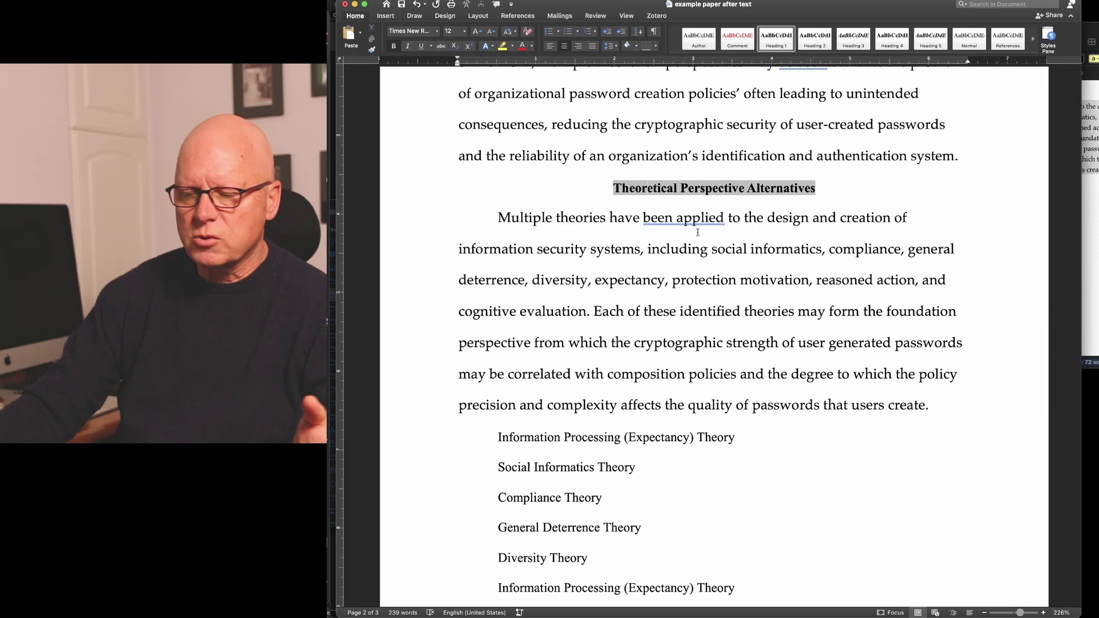
scroll(700, 232, down, 3)
scroll(700, 231, down, 4)
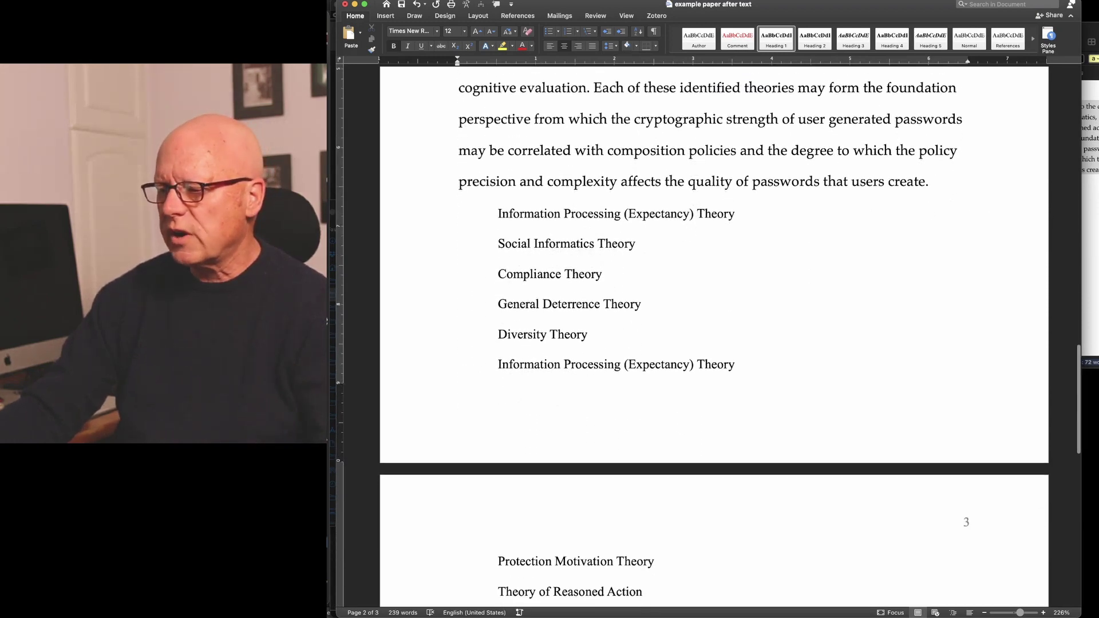
Select the body paragraph of Scrivener's Information Processing (Expectancy) Theory section
key(super+Tab)
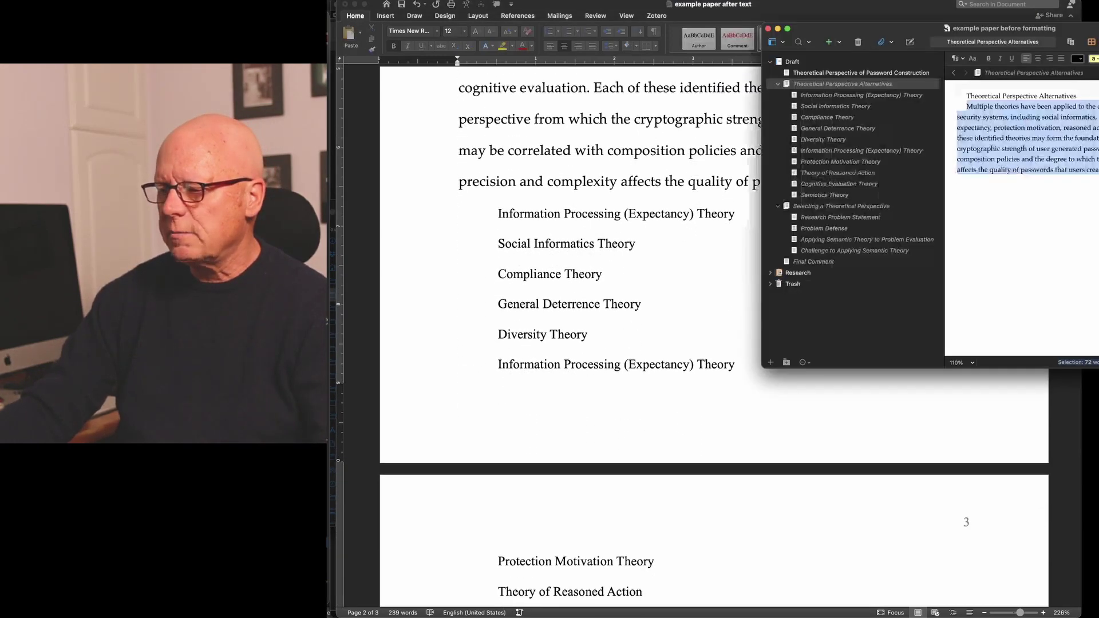
click(818, 98)
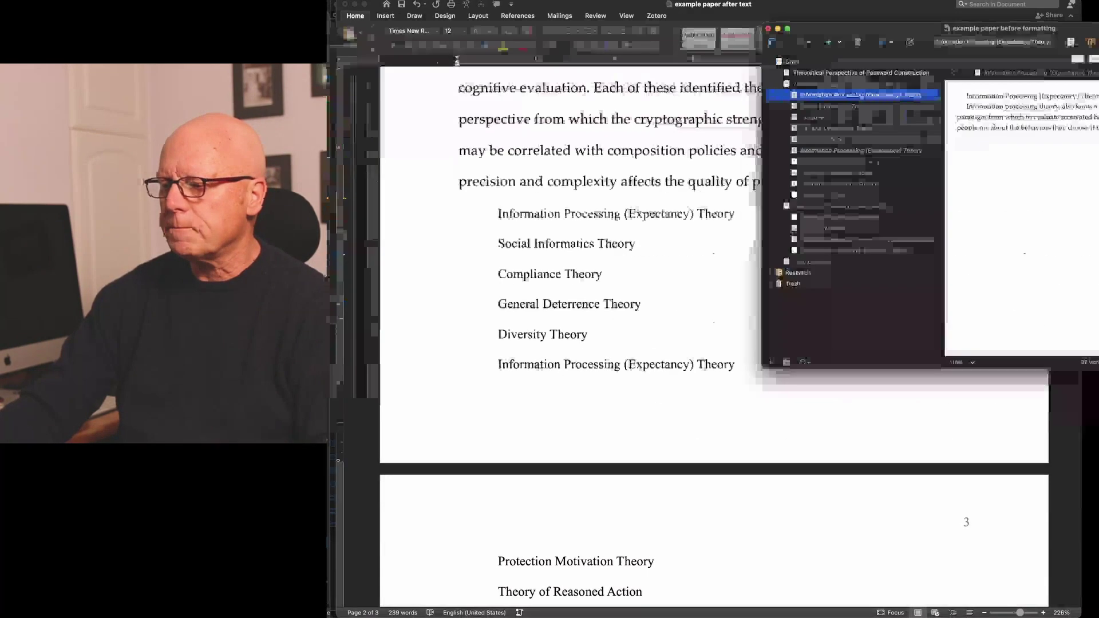
drag(1092, 124, 931, 108)
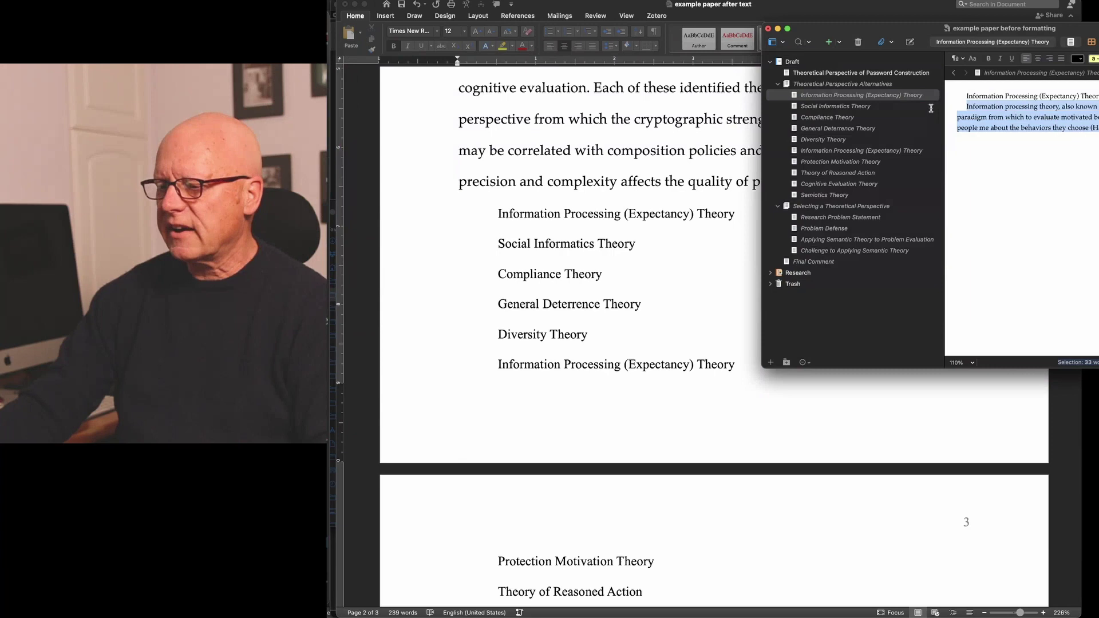
Paste it on a new line under Word's Information Processing (Expectancy) Theory heading and apply Heading 2
click(657, 226)
click(760, 212)
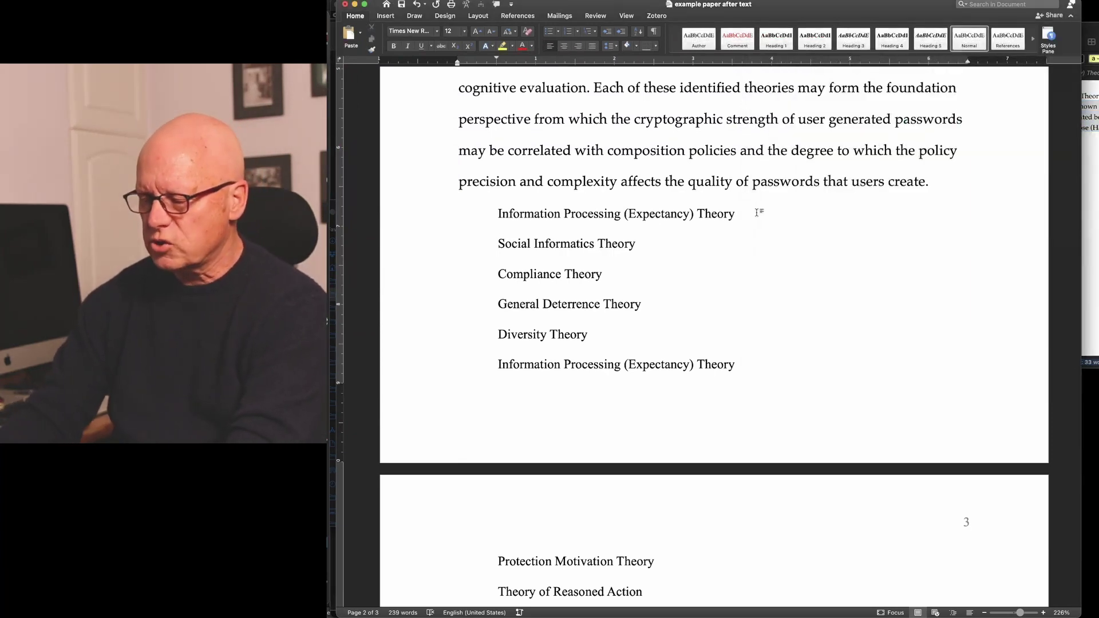
key(Return)
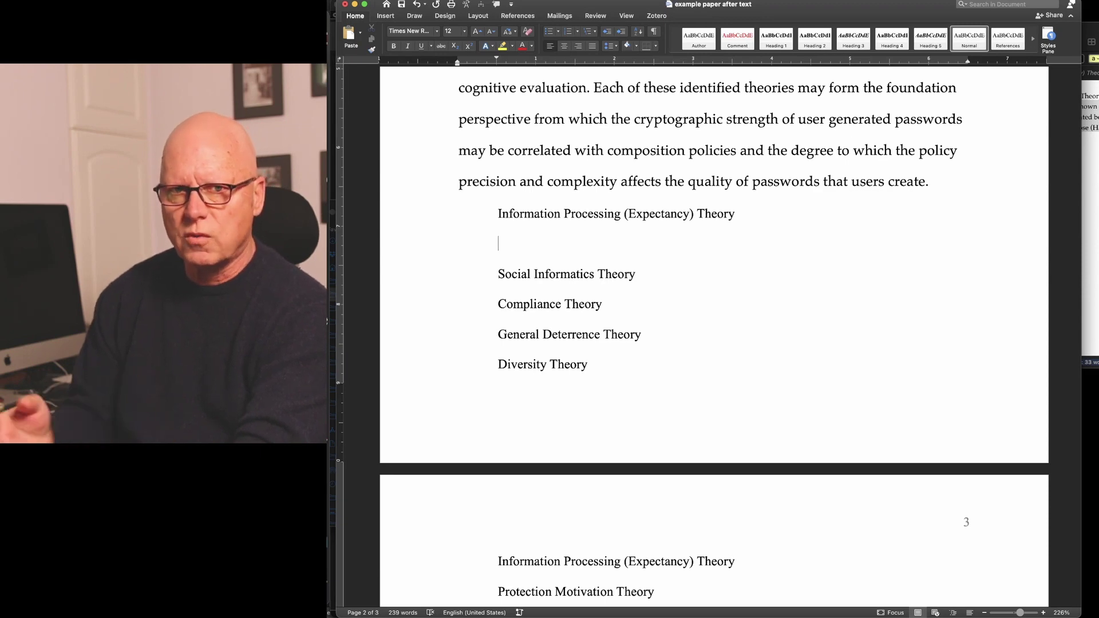
text(Information processing theory, also known as expectancy theory, allows one a paradigm from which to evaluate motivated behavior, considering the expectations that people me about the behaviors they choose (Hann et al., 2007).)
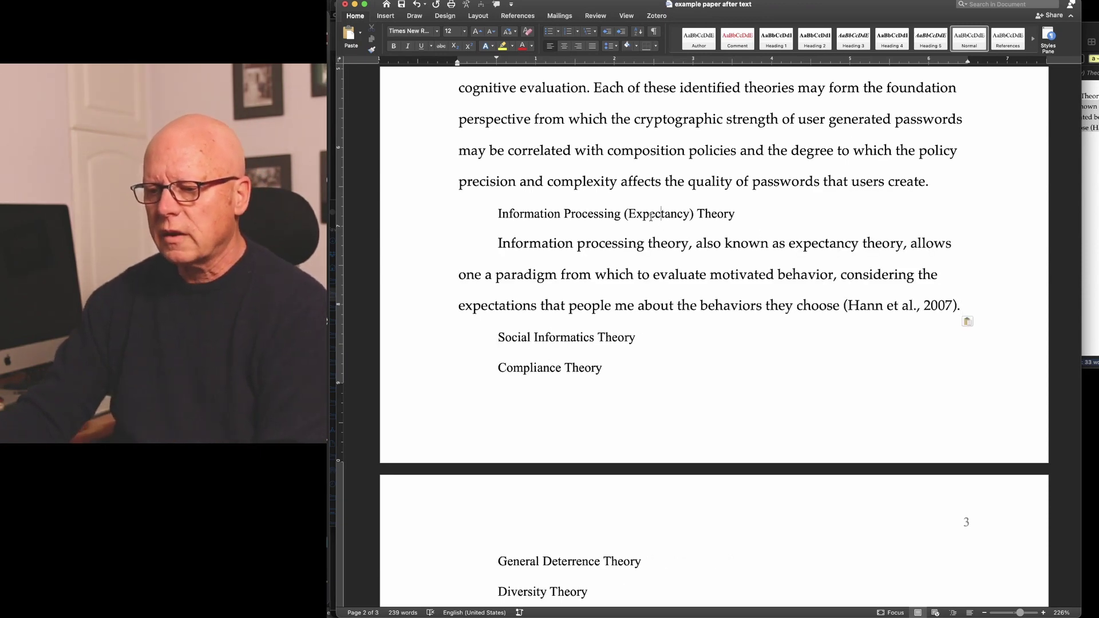
click(822, 40)
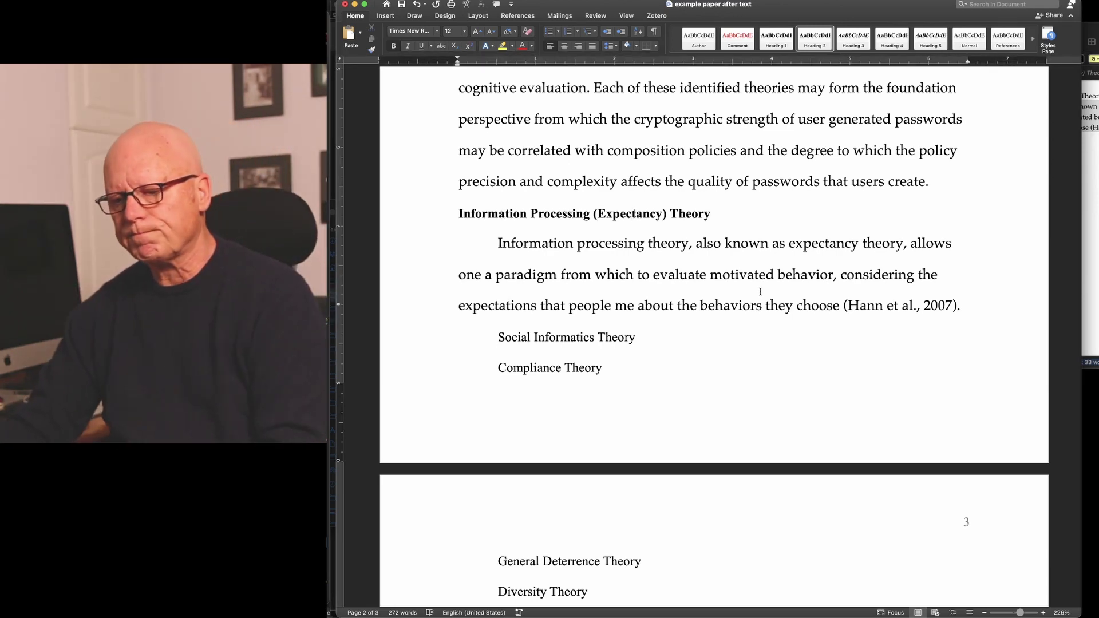
scroll(756, 301, down, 5)
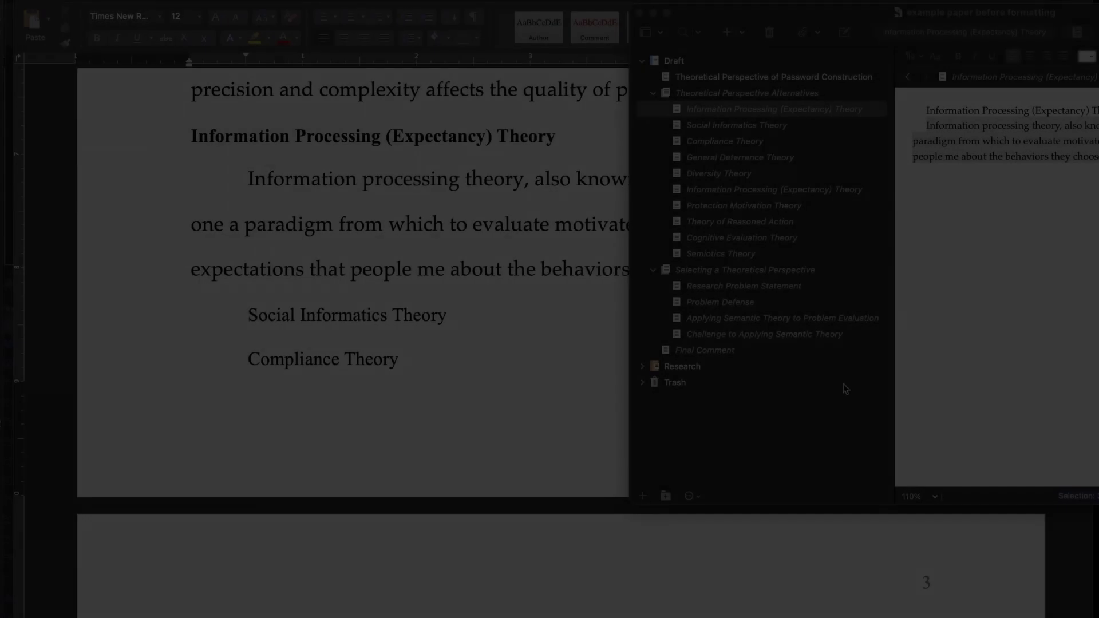
Paste the Compliance Theory text under its title and make the title a level 2 heading
click(773, 124)
drag(927, 128, 1094, 159)
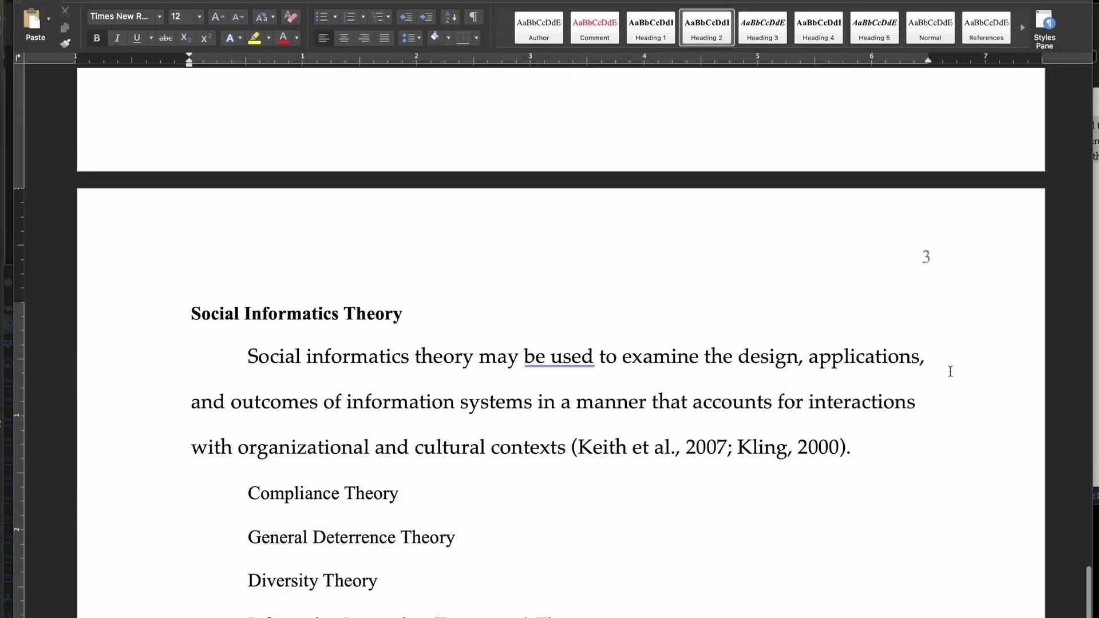
click(729, 143)
drag(922, 122, 879, 125)
click(422, 494)
key(super+v)
key(super+alt+2)
scroll(656, 503, down, 5)
key(super+Tab)
Paste the General Deterrence Theory text under its title as a level 2 heading
click(745, 157)
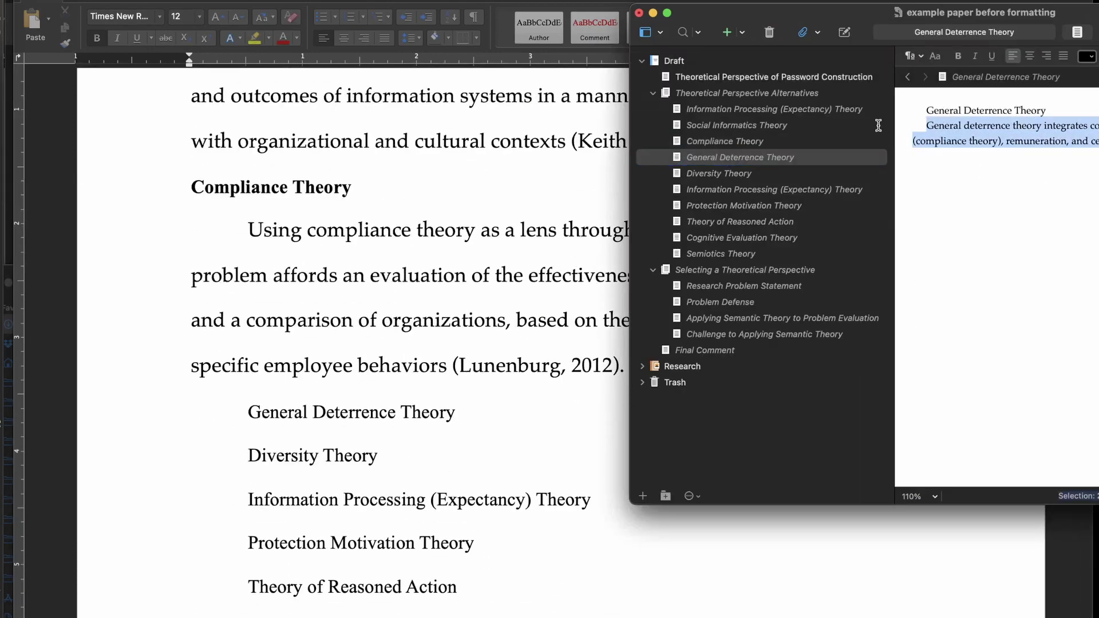
click(458, 412)
text(General deterrence theory integrates consideration of control over coercion (compliance theory), remuneration, and certainty of control (Chen et al., 2012).)
key(super+alt+2)
key(super+Tab)
Paste the Diversity Theory text under its title as a level 2 heading
click(719, 173)
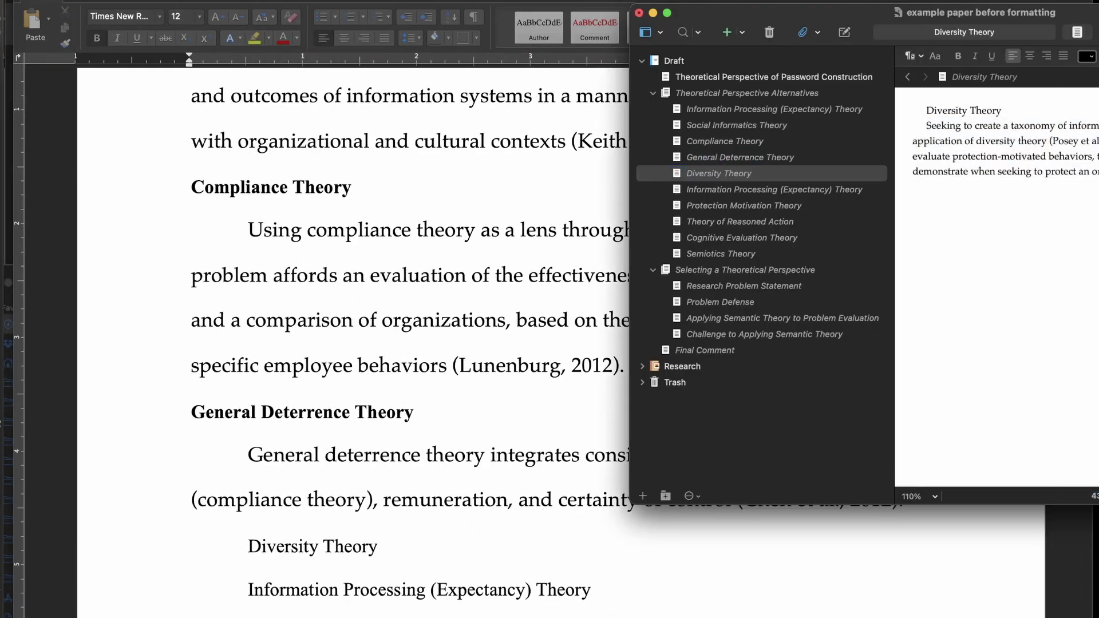
drag(1095, 172, 919, 124)
click(407, 545)
key(super+v)
key(super+alt+2)
scroll(574, 238, down, 5)
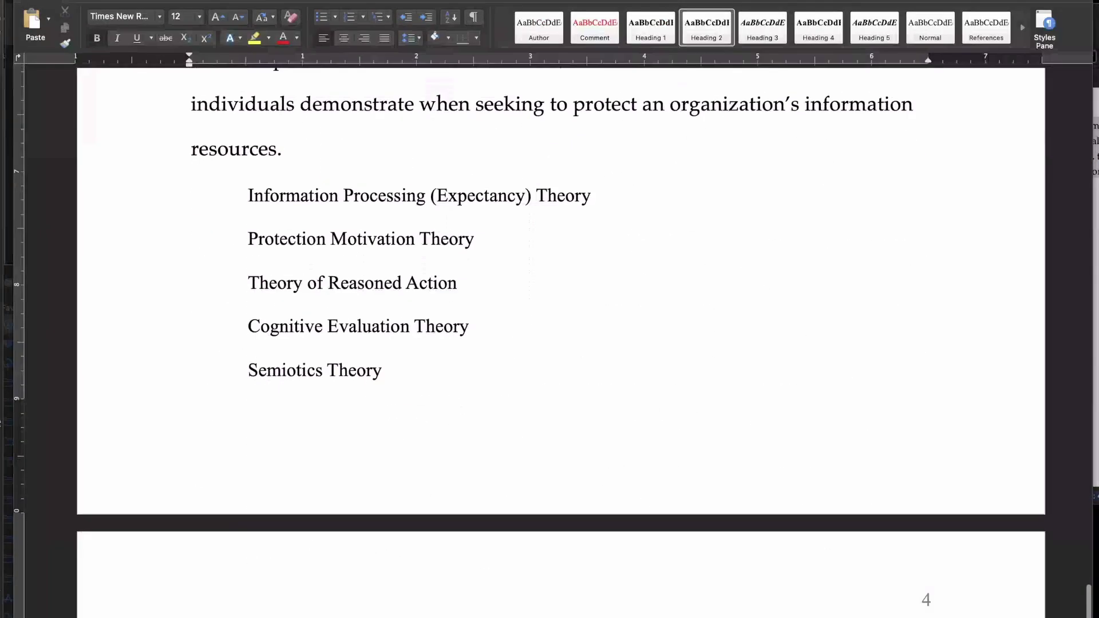
key(super+Tab)
Paste the Information Processing (Expectancy) Theory text under its level 2 heading
click(736, 187)
drag(1094, 164, 919, 125)
key(super+Tab)
click(608, 189)
text(Information processing theory, also known as expectancy theory, allows one a paradigm from which to evaluate motivated behavior, considering the expectations that people me about the behaviors they choose (Hann et al., 2007).)
key(super+alt+2)
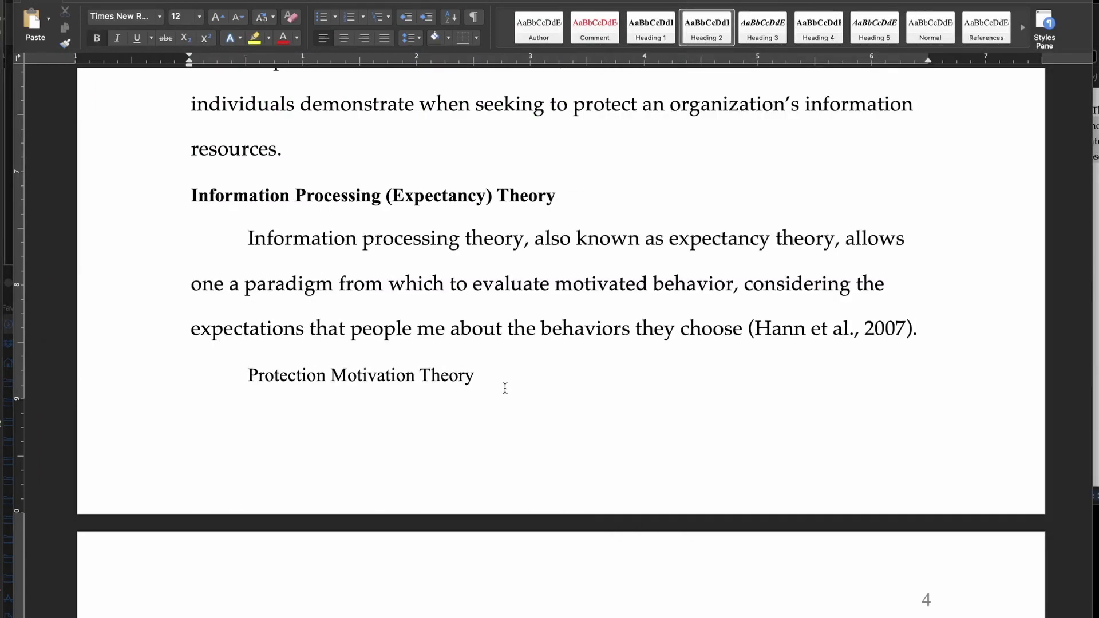
key(super+Tab)
Paste the Protection Motivation Theory text under its level 2 heading
click(736, 206)
drag(1020, 196, 919, 125)
key(super+Tab)
click(518, 380)
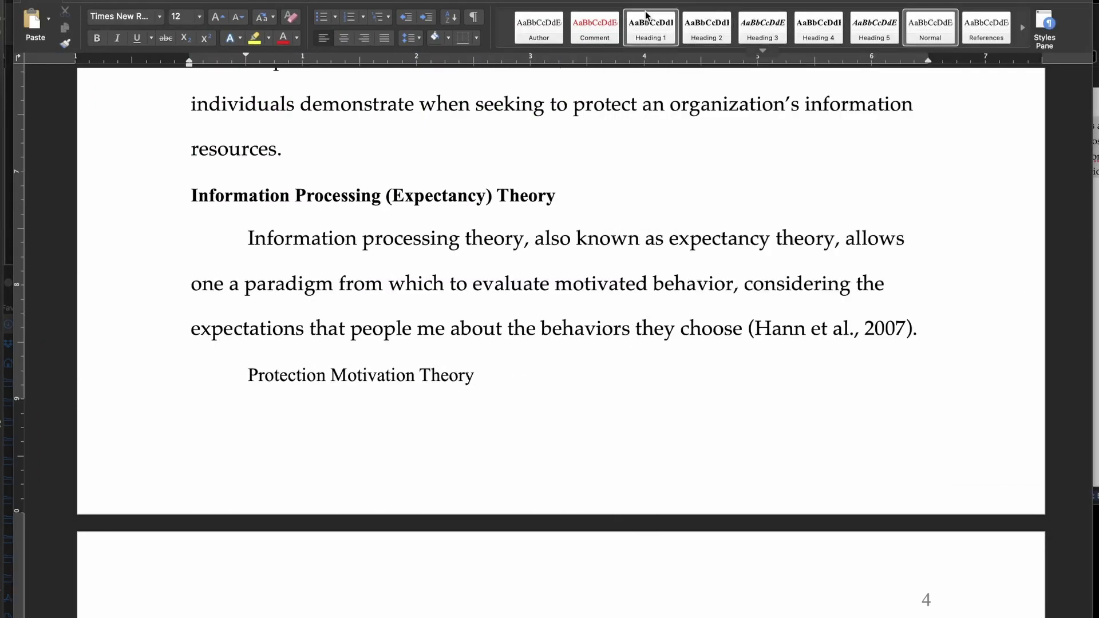
key(super+v)
click(707, 26)
key(super+Tab)
Paste the Theory of Reasoned Action text under its level 2 heading
click(889, 221)
drag(1094, 151, 919, 125)
key(super+Tab)
click(499, 247)
key(Return)
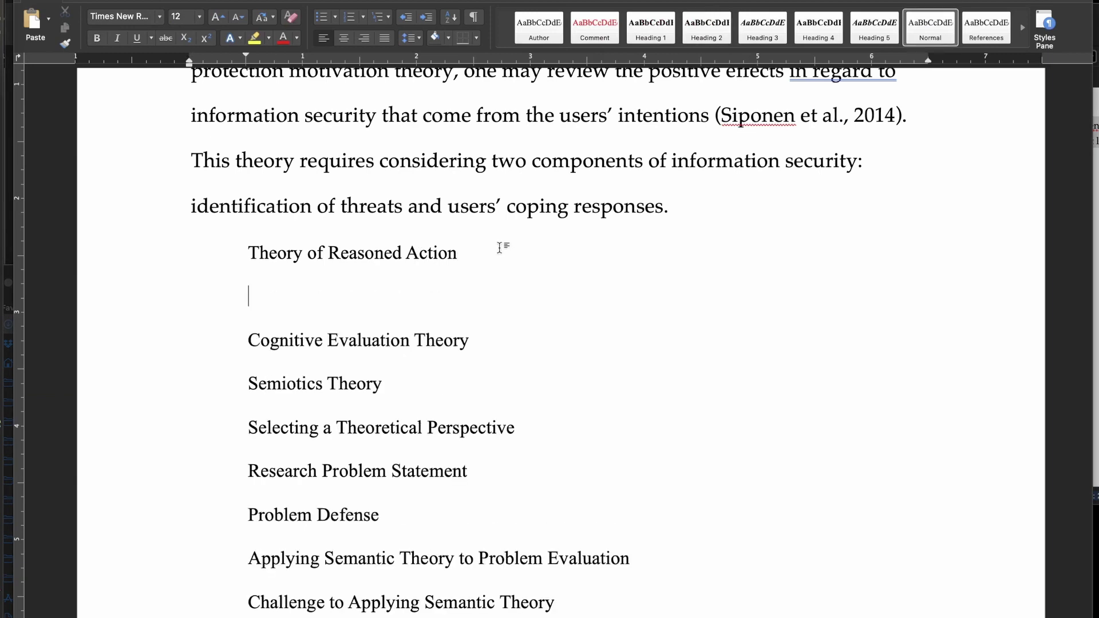
text(The theory of reasoned action (Siponen et al., 2014) affords an evaluation of information system users’ intentions that lead to specific behaviors.)
key(super+alt+2)
key(super+Tab)
Paste the Cognitive Evaluation Theory text under its level 2 heading
click(736, 238)
drag(977, 297, 939, 253)
key(super+Tab)
click(248, 429)
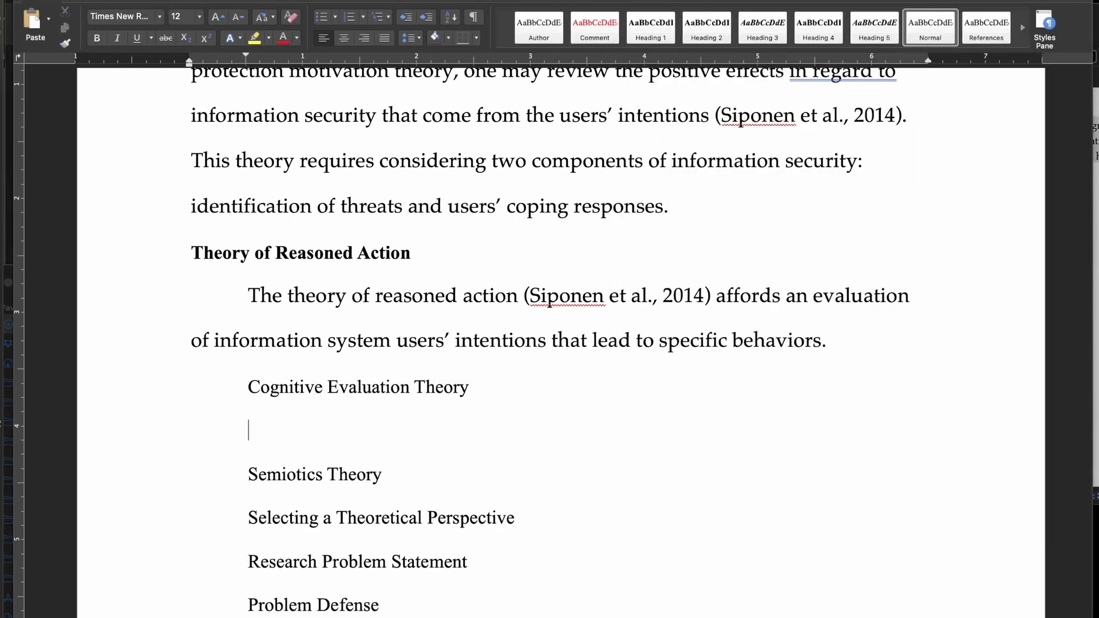
text(Like the theory of reasoned action, cognitive evaluation theory may serve to help organizations create more secure information systems (Siponen et al., 2014) by evaluating the effect that external stimuli have on user’s intentions, particularly their motivations.)
key(super+alt+2)
key(super+Tab)
Paste the Semiotics Theory text under its level 2 heading
click(737, 252)
drag(1092, 161, 919, 126)
key(super+Tab)
click(249, 415)
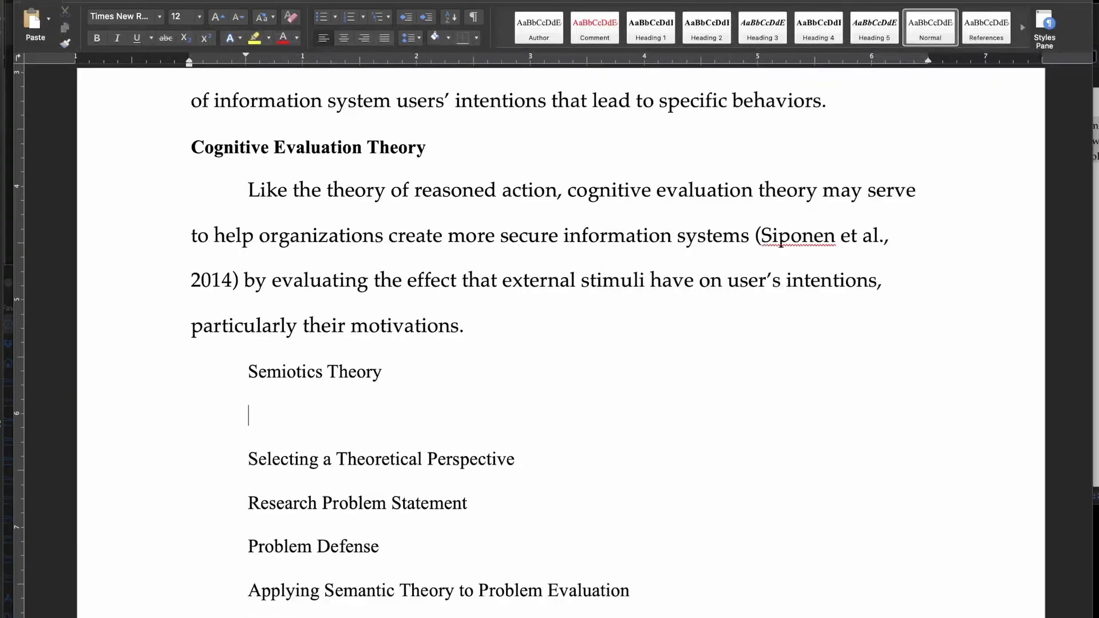
key(super+v)
key(super+alt+2)
key(super+Tab)
Paste the Selecting a Theoretical Perspective text and make its title a level 1 heading
click(736, 270)
drag(1061, 217, 926, 126)
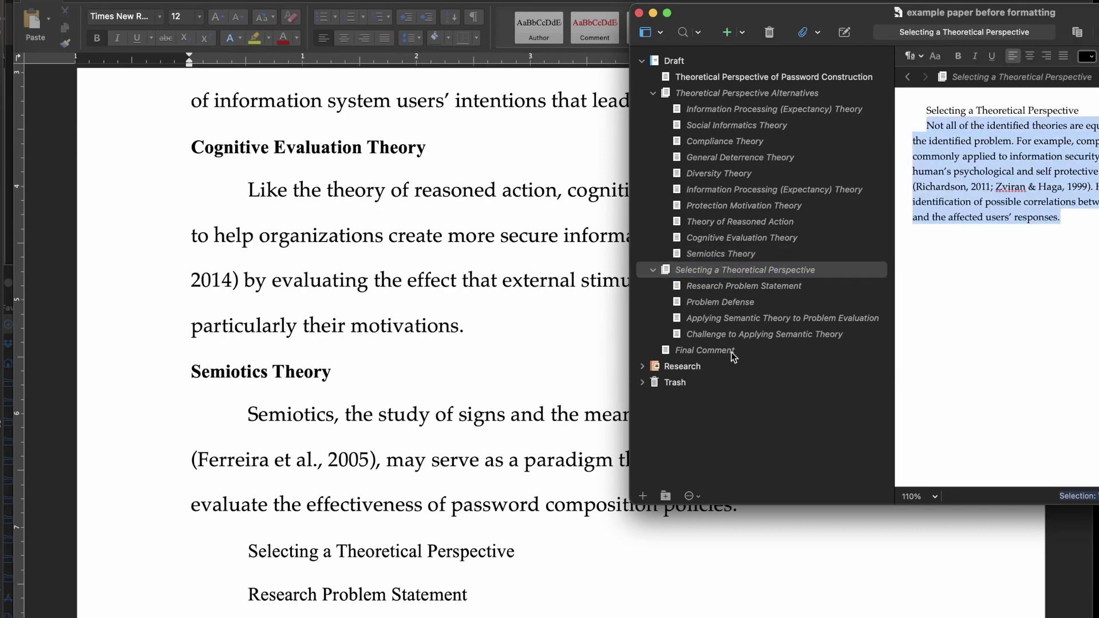
key(super+Tab)
click(247, 591)
key(super+v)
key(super+alt+2)
key(super+Tab)
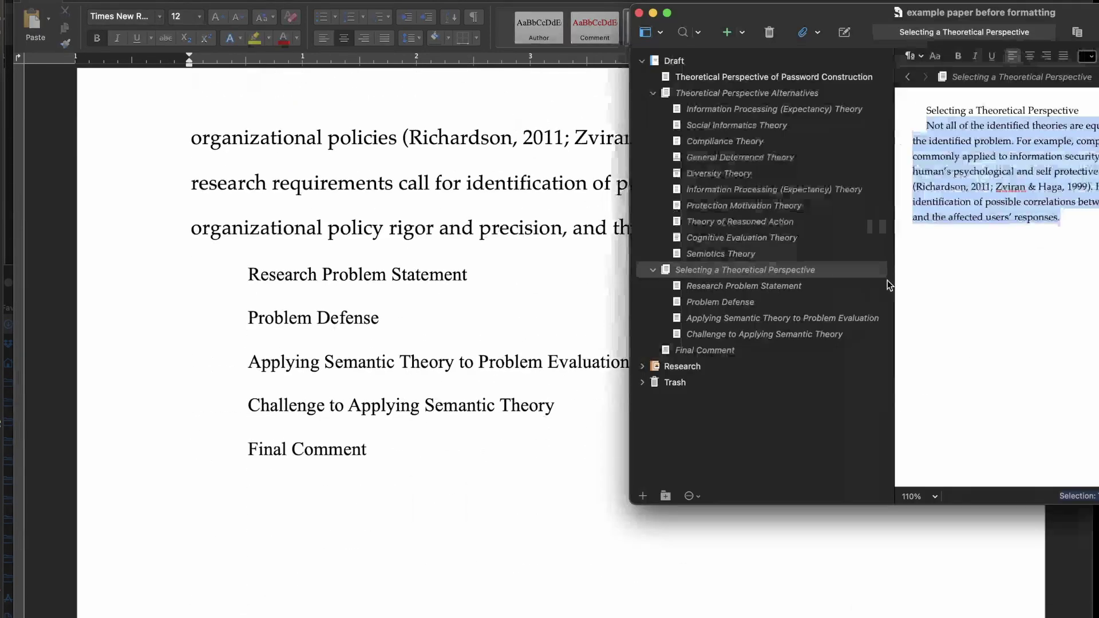
Paste the Research Problem Statement text under its level 2 heading
click(886, 286)
drag(1088, 401, 926, 126)
key(super+Tab)
click(467, 274)
key(Return)
key(super+v)
click(299, 82)
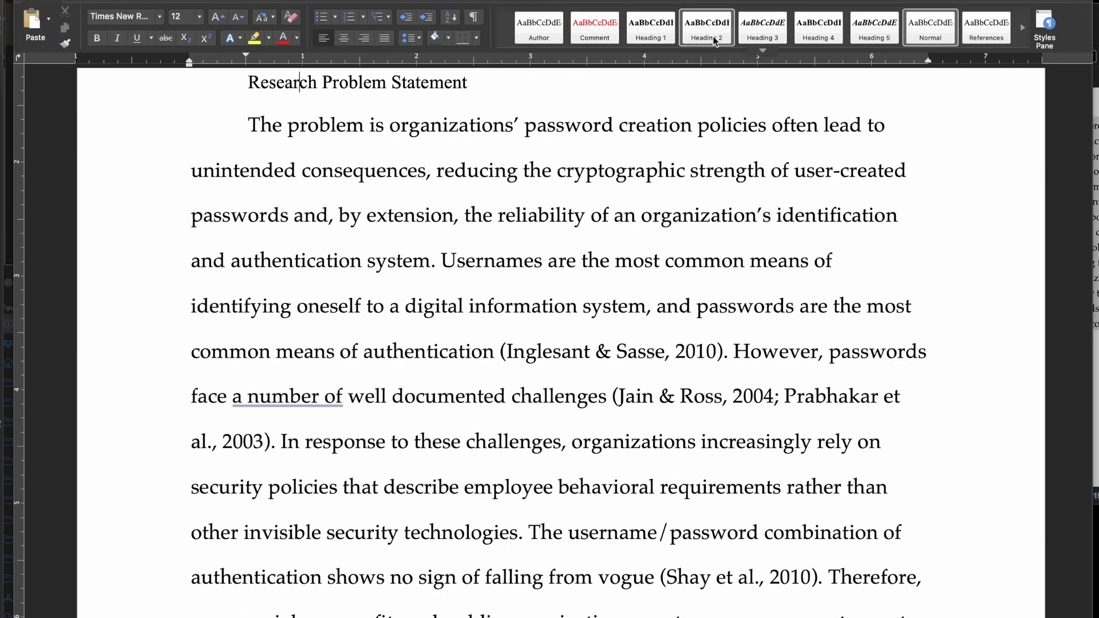
click(714, 40)
scroll(523, 441, down, 10)
key(super+Tab)
Paste the Problem Defense text under its level 2 heading with the paper's normal formatting
click(745, 307)
drag(1088, 400, 927, 125)
key(super+Tab)
click(441, 138)
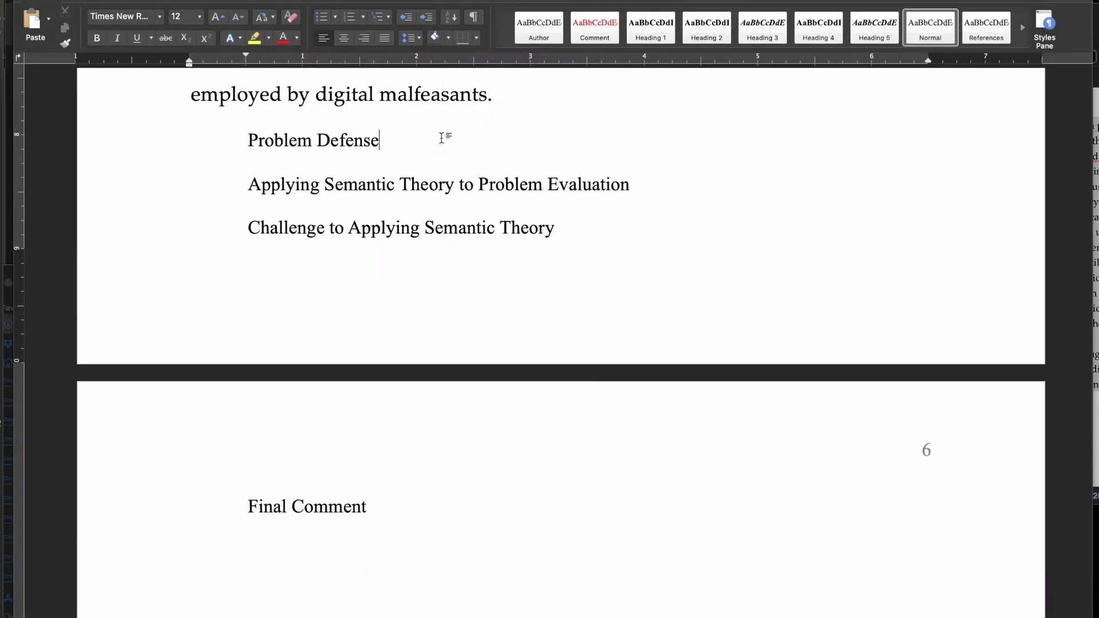
key(Return)
key(super+v)
scroll(441, 229, up, 2)
key(super+alt+2)
drag(219, 242, 517, 566)
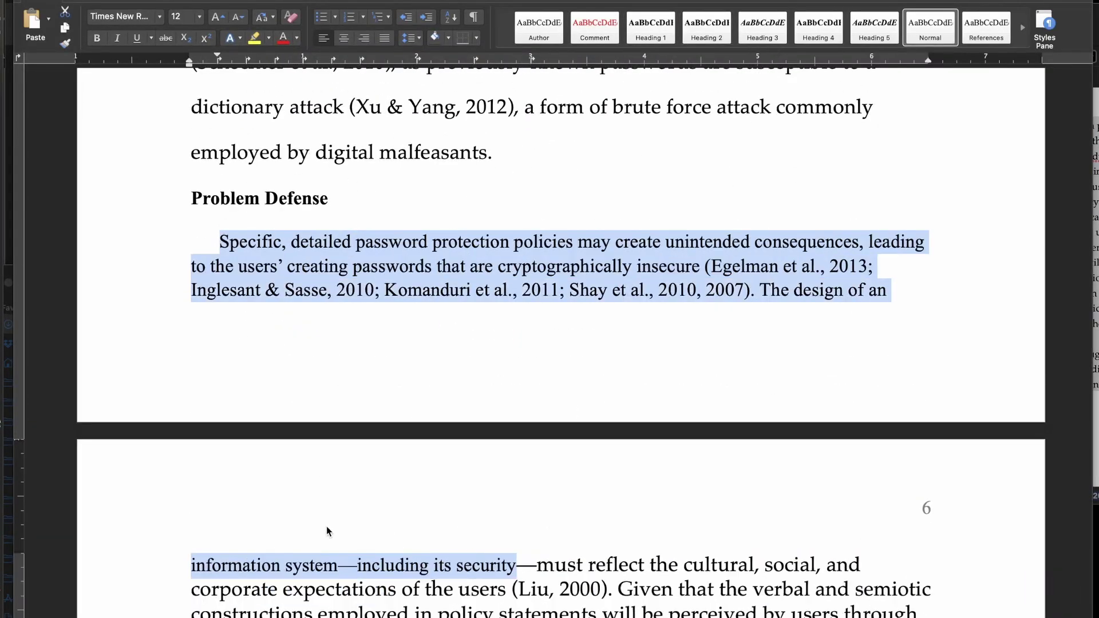
Paste the Applying Semantic Theory to Problem Evaluation text under its level 2 heading
click(328, 532)
scroll(550, 344, down, 10)
key(super+Tab)
click(782, 318)
drag(1088, 401, 927, 126)
key(super+c)
key(super+Tab)
click(697, 455)
key(Return)
key(super+v)
scroll(698, 456, down, 6)
key(super+alt+2)
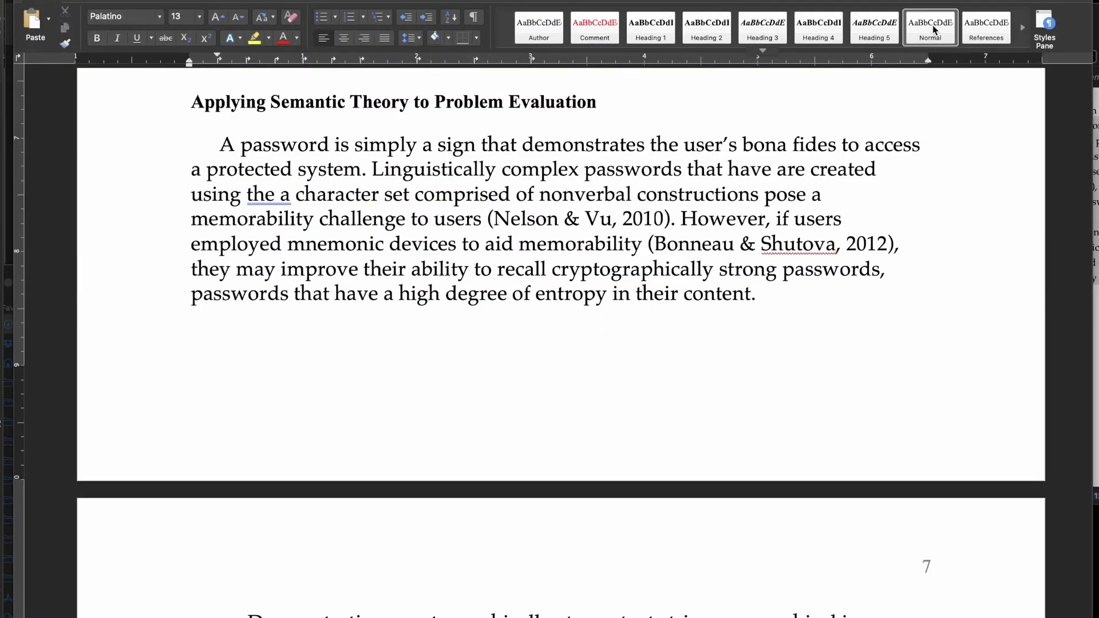
scroll(550, 343, down, 10)
Copy the Challenge to Applying Semantic Theory text and start a new paragraph under its Word title
key(super+Tab)
click(745, 336)
click(555, 336)
key(Return)
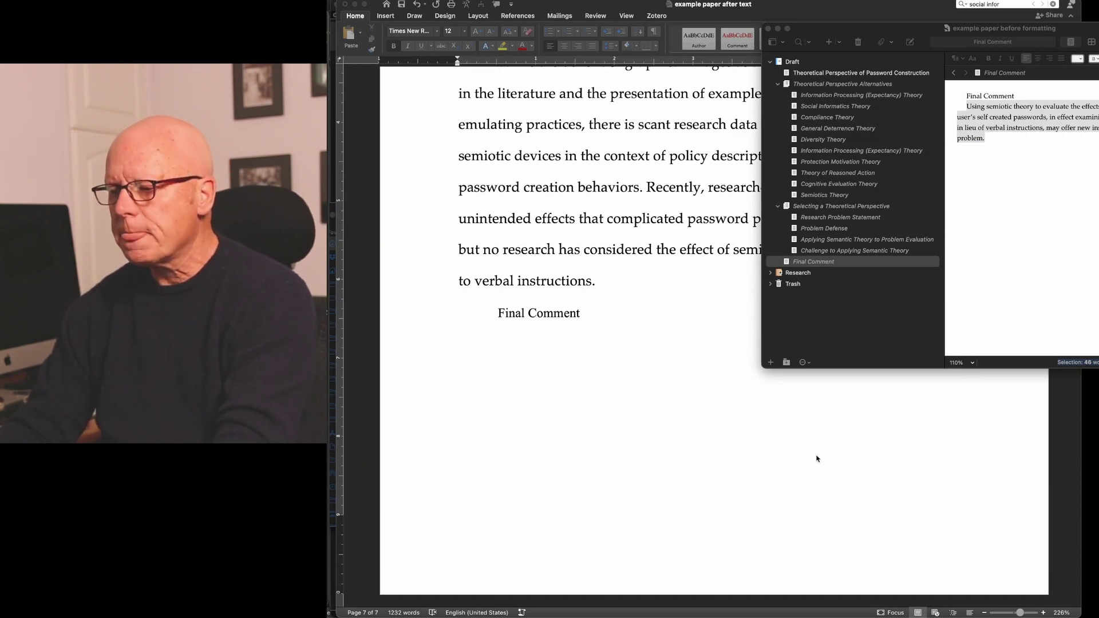
Copy the Final Comment text from Scrivener and paste it beneath the Final Comment title in Word
click(1029, 259)
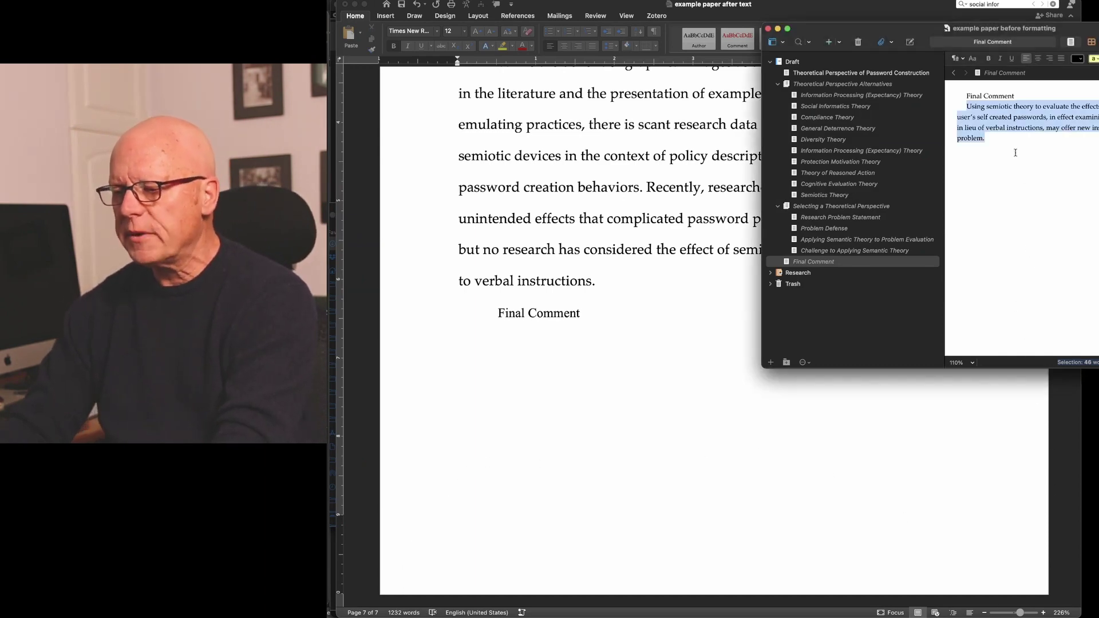
click(552, 332)
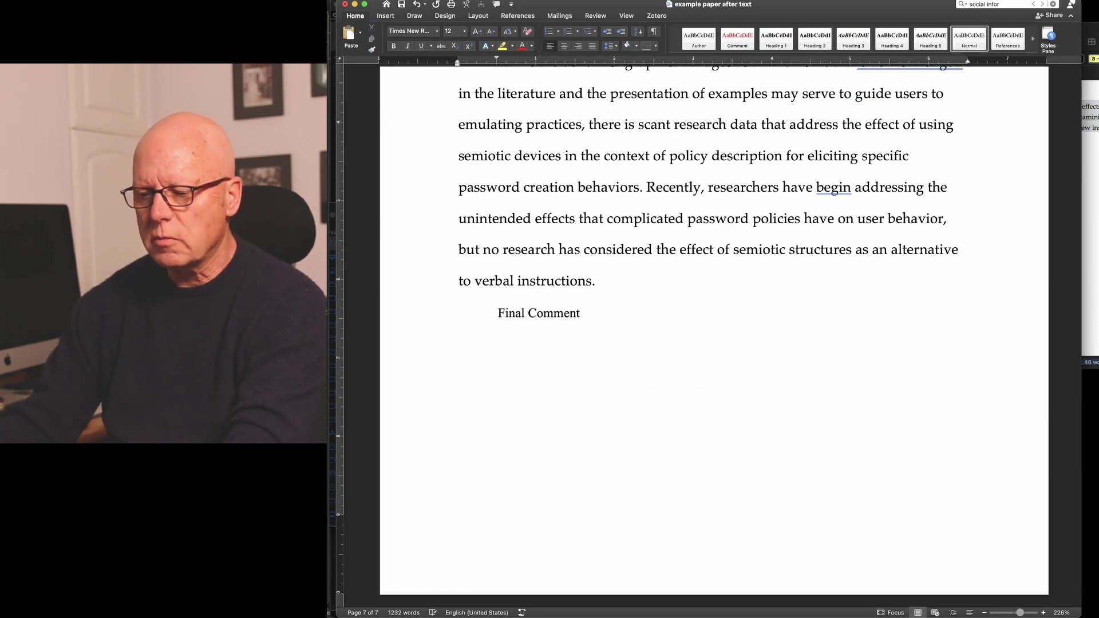
key(super+v)
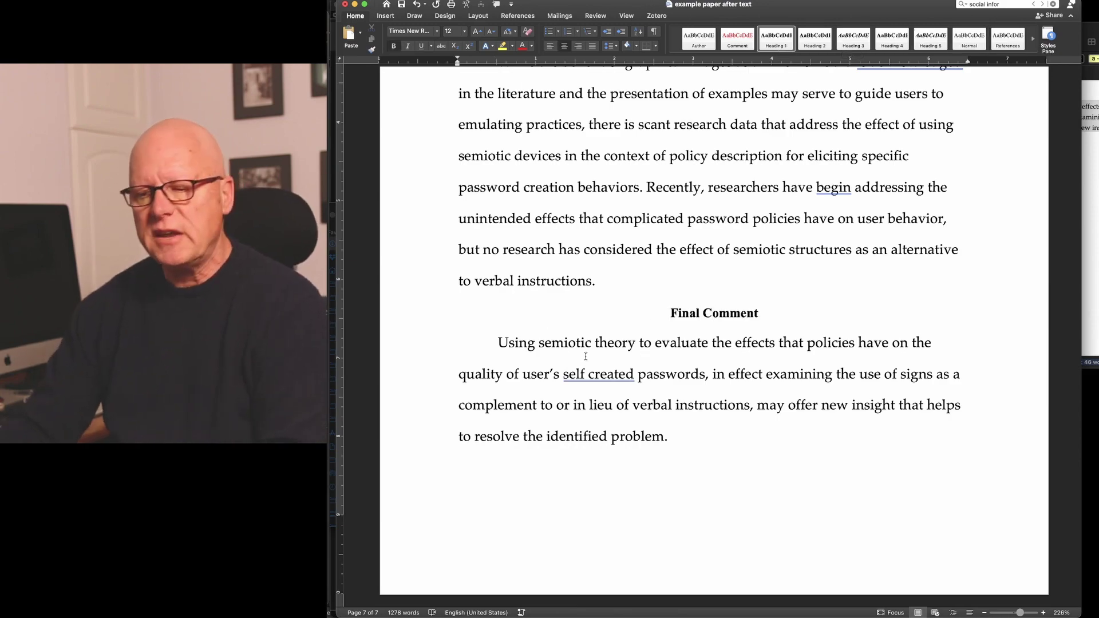
Delete the empty line above the 'The academic literature lacks…' paragraph
scroll(669, 277, up, 15)
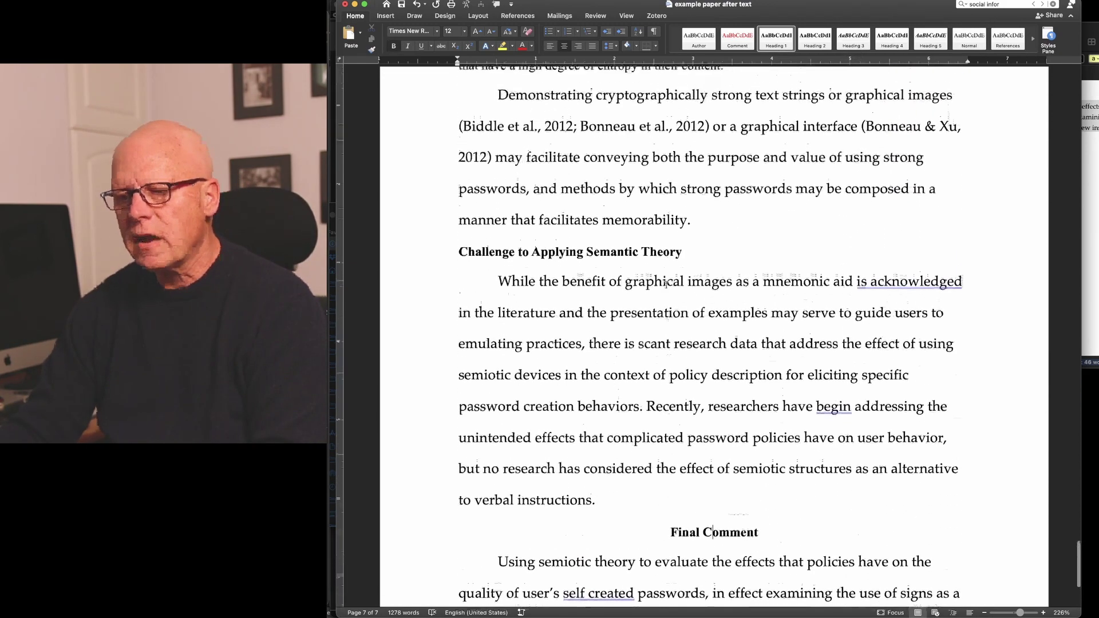
scroll(658, 313, up, 10)
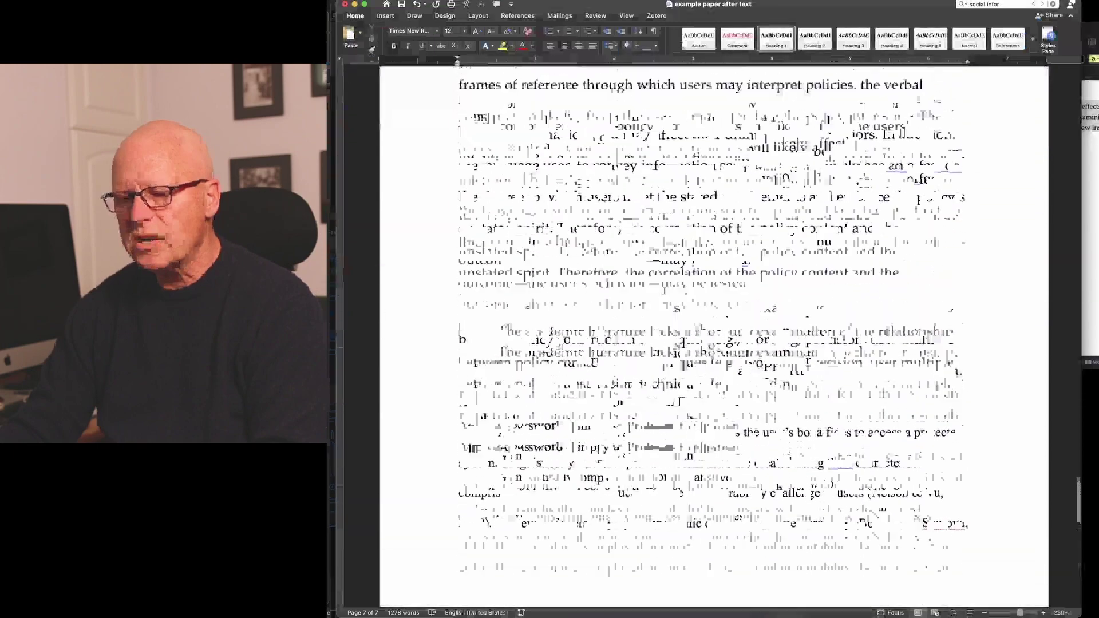
click(622, 398)
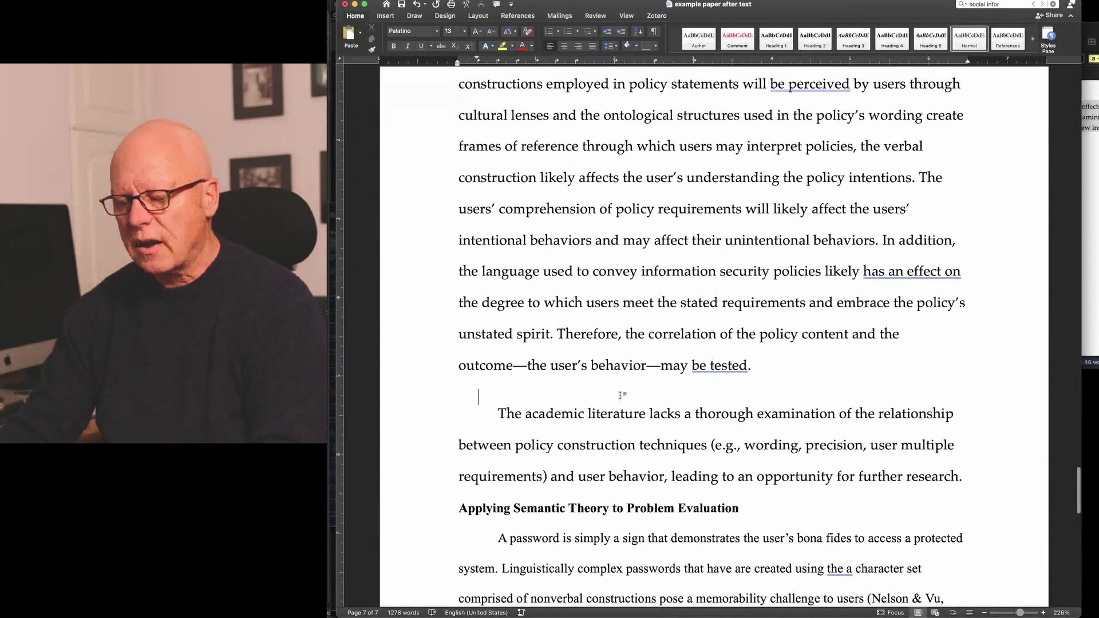
key(BackSpace)
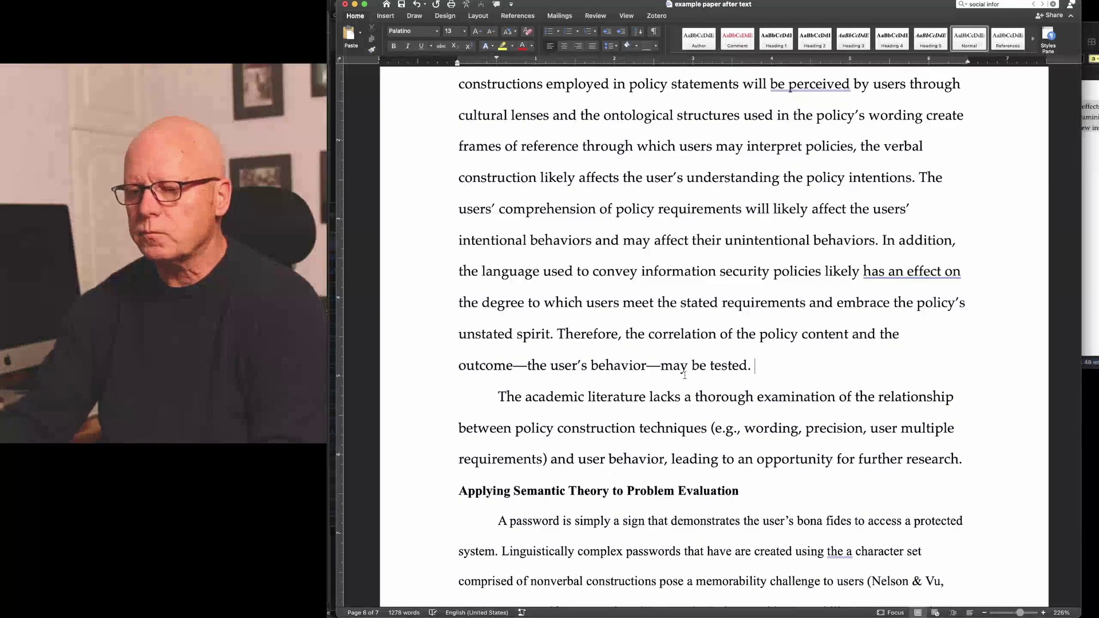
scroll(685, 375, up, 15)
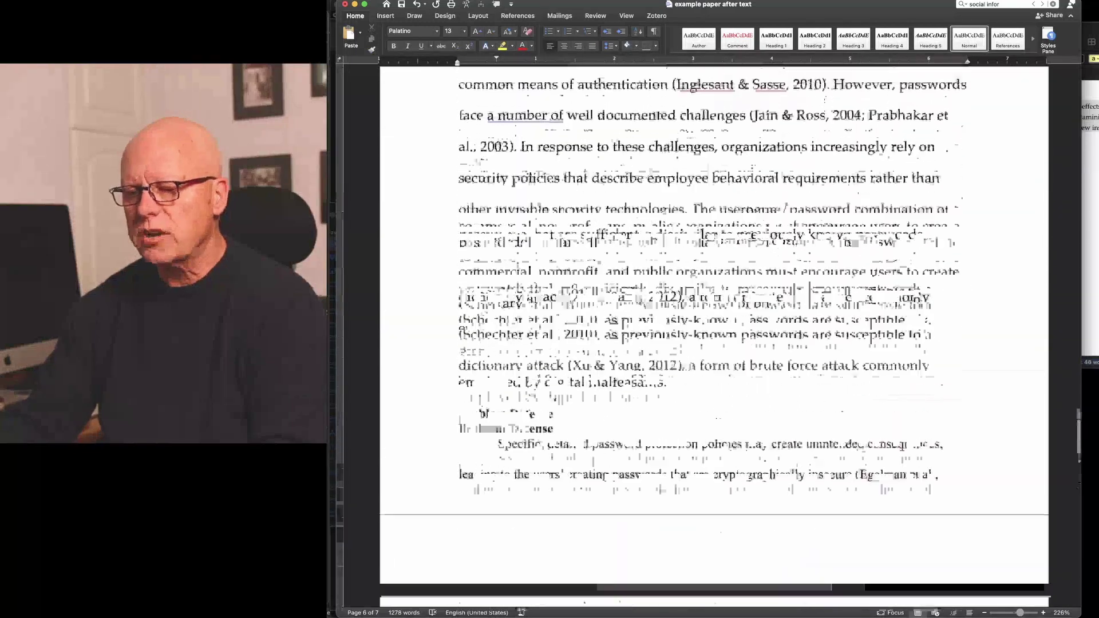
scroll(689, 368, up, 15)
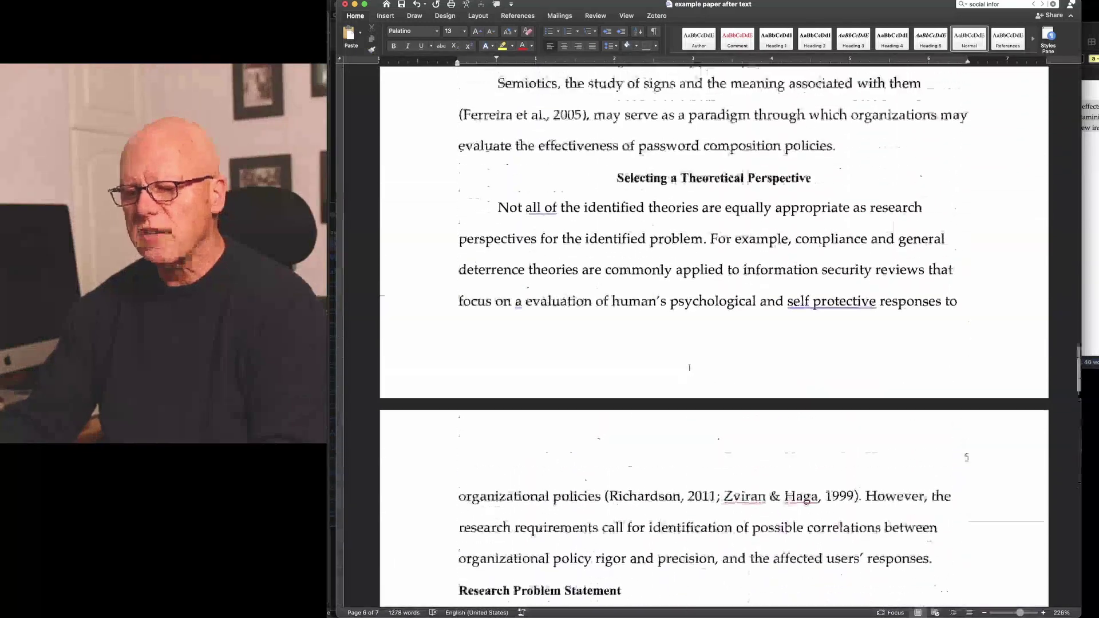
scroll(689, 368, up, 3)
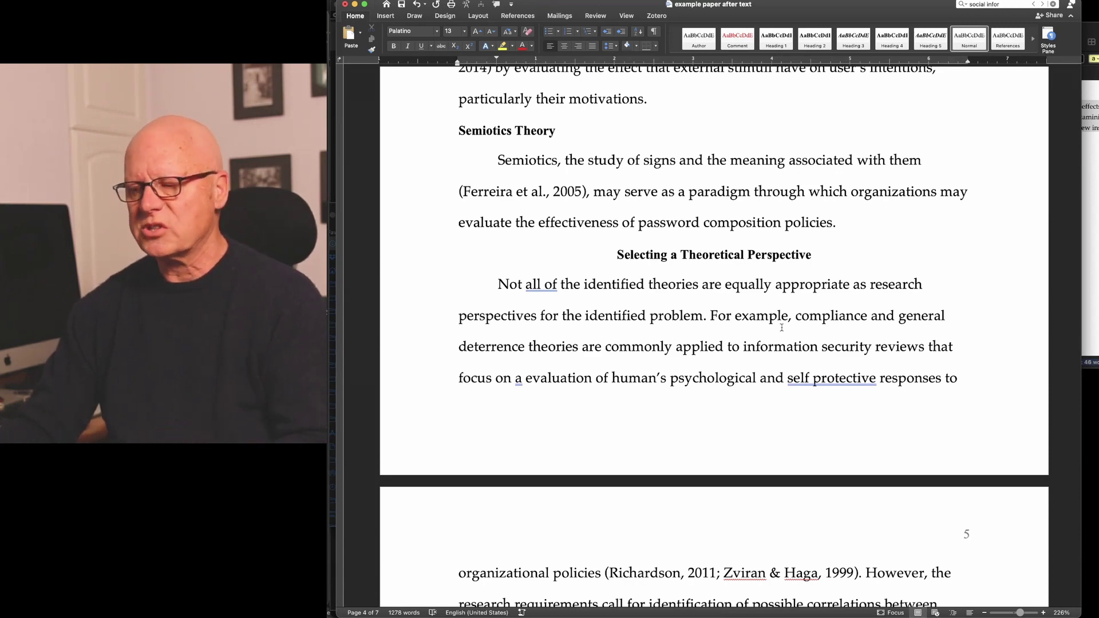
Bring Scrivener forward, move its window left, and show the Selecting a Theoretical Perspective section
key(super+Tab)
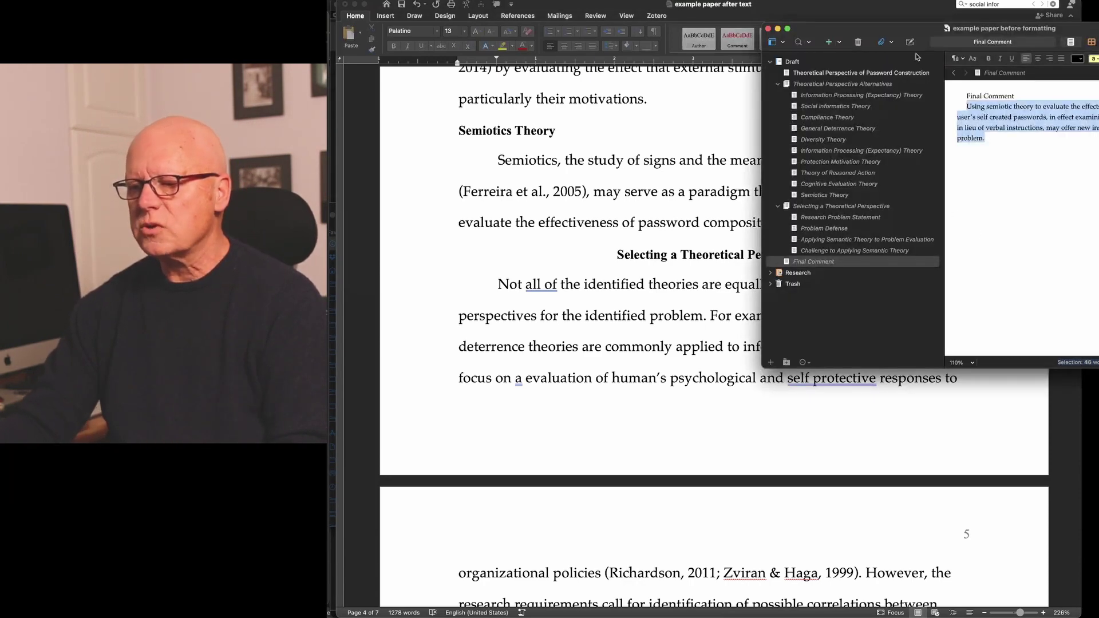
drag(909, 33, 539, 36)
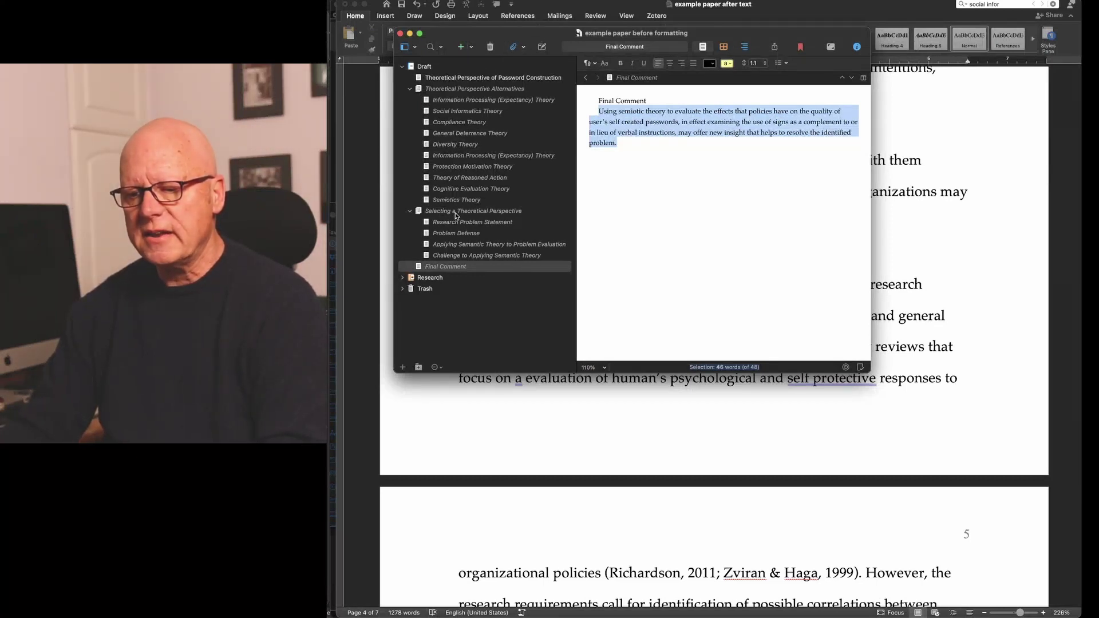
click(477, 212)
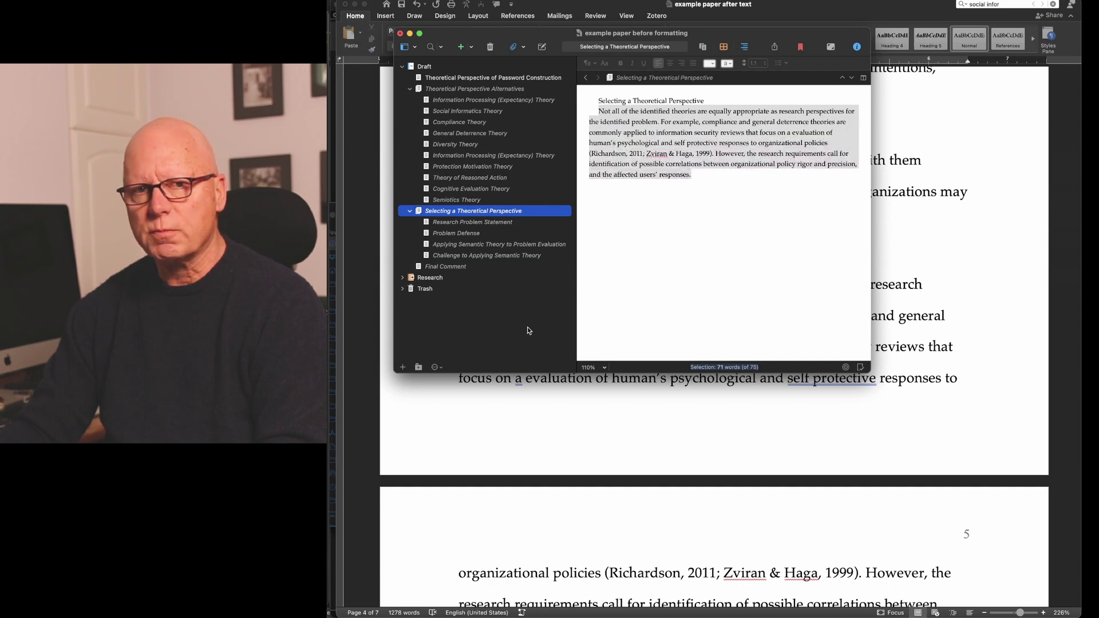